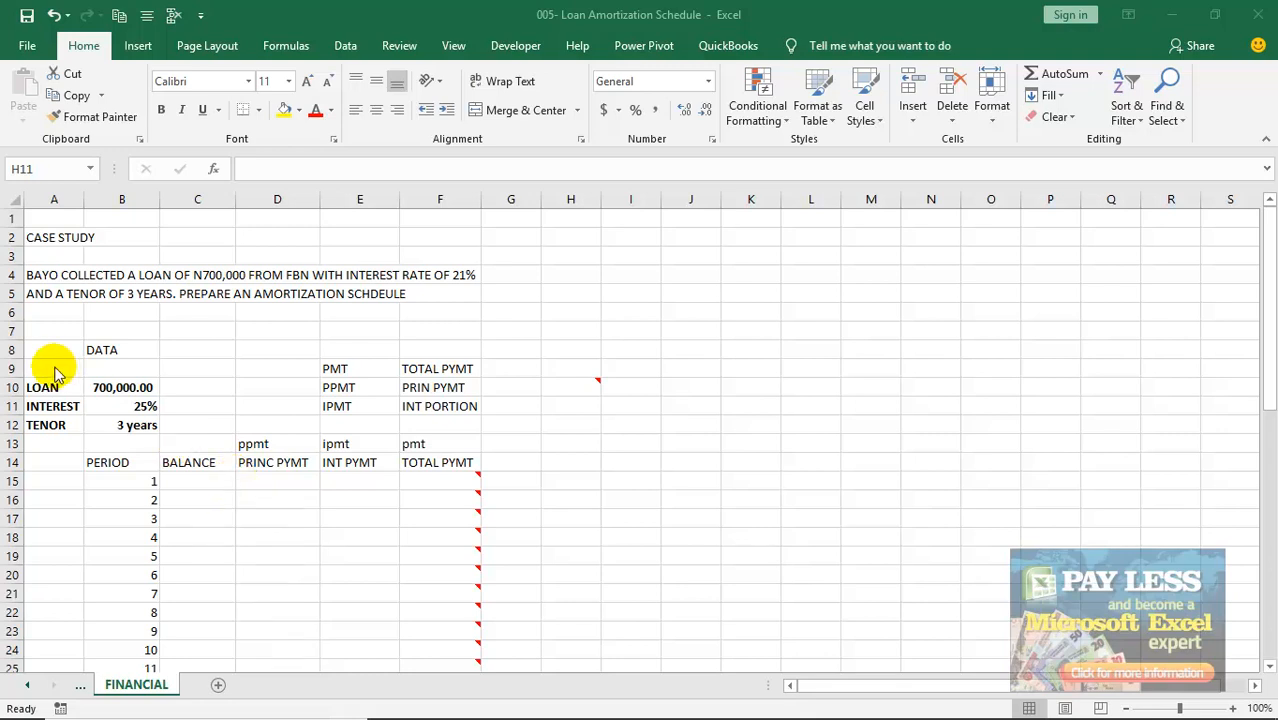
Step: Check the loan and interest inputs, and enter 3 as the loan tenor in B12
click(118, 388)
click(127, 406)
click(120, 426)
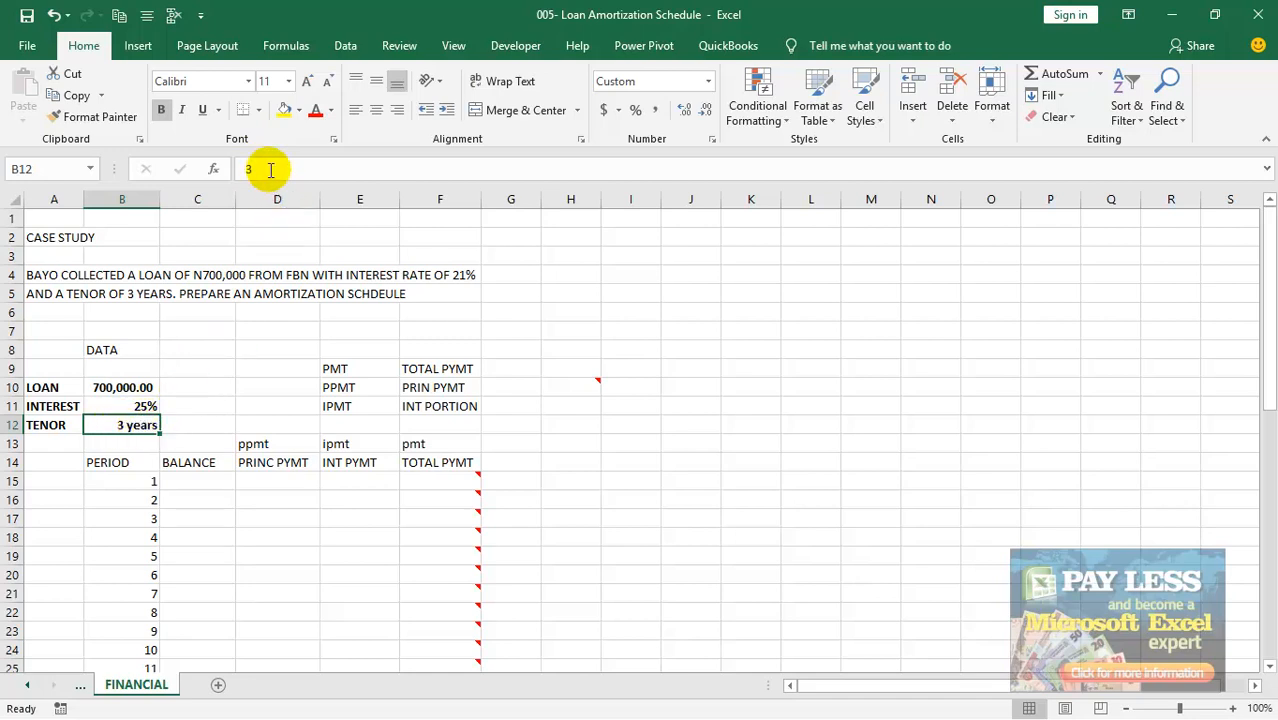
text(3)
key(Return)
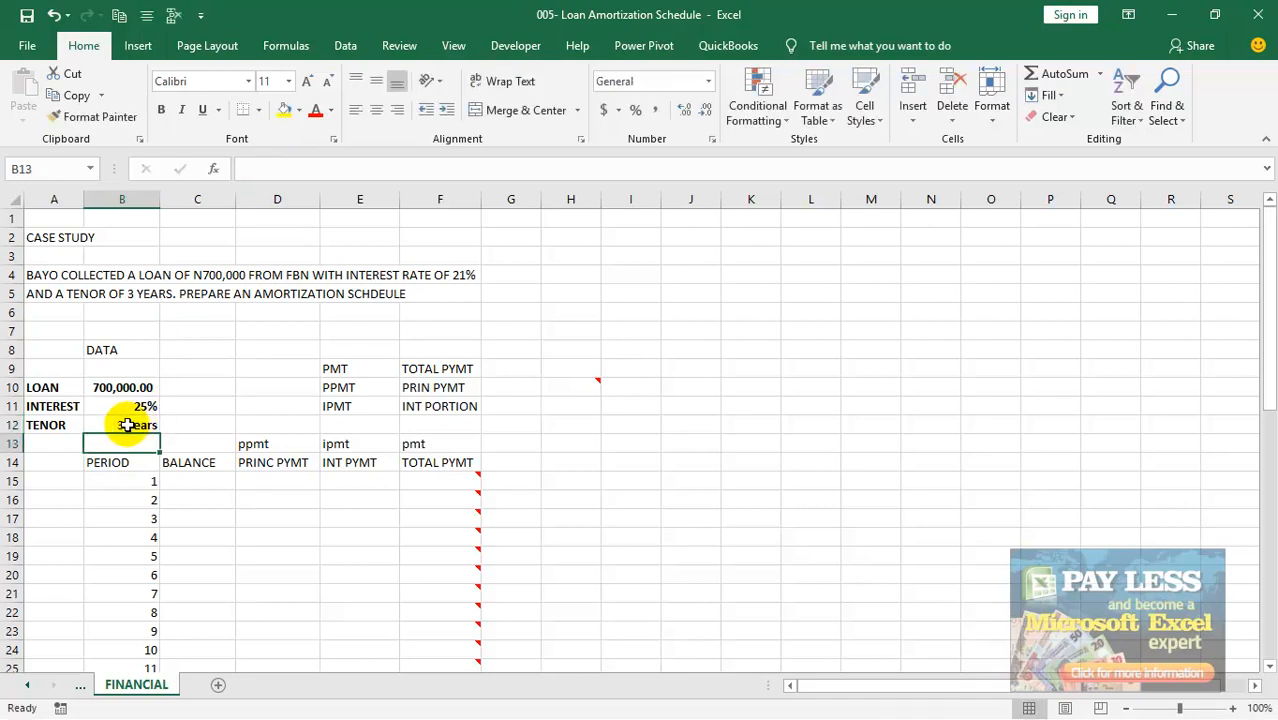
click(132, 425)
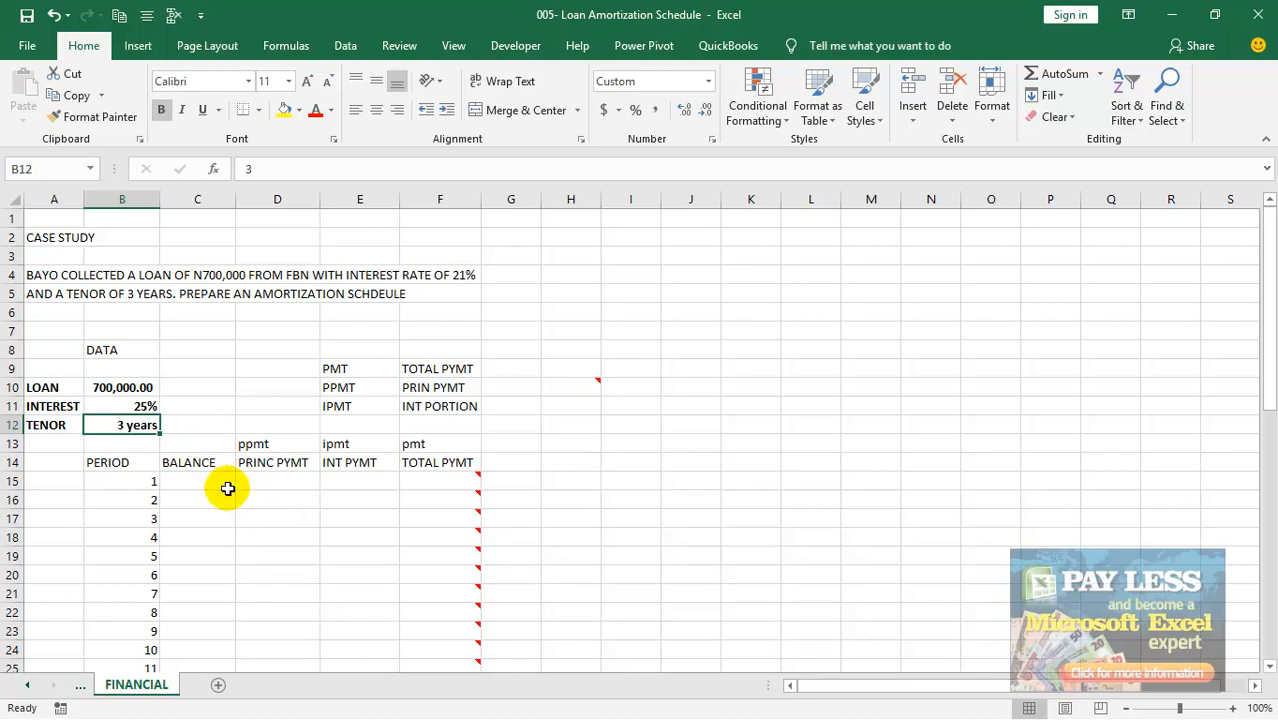
Step: Begin a PPMT formula in D15 with rate B11/12, period B15 and number of periods B12*12
click(271, 478)
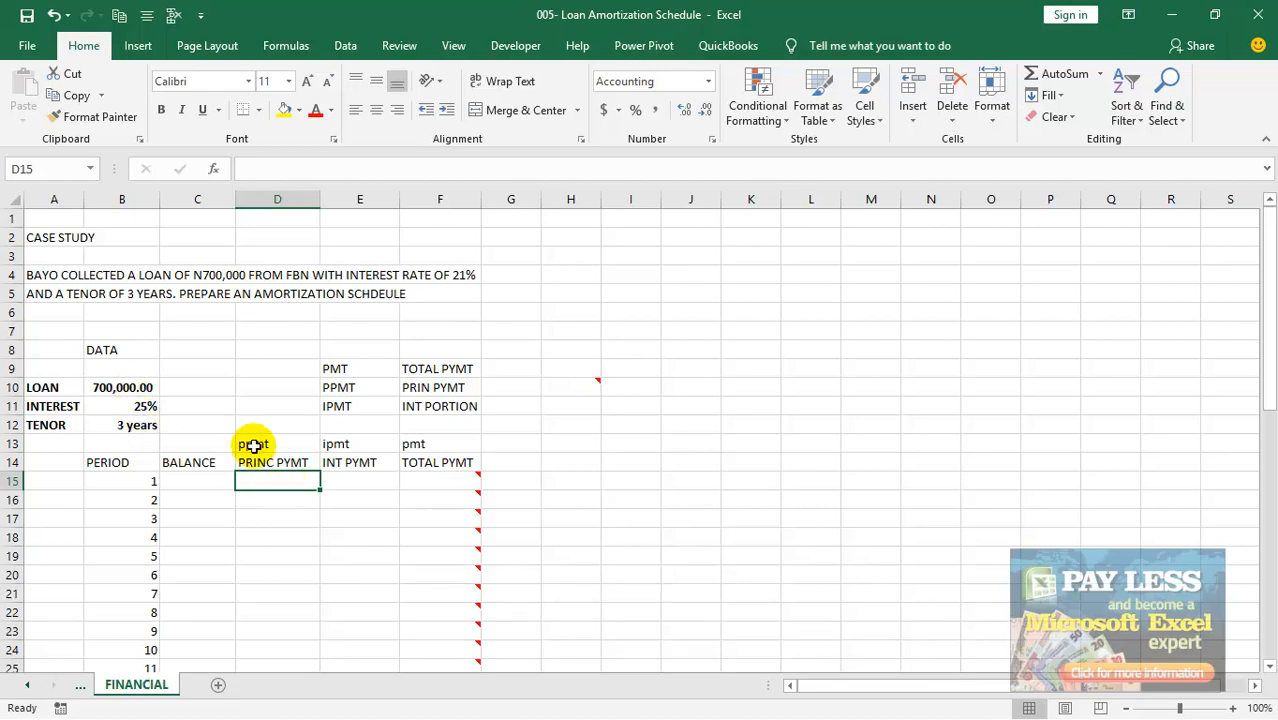
text(=)
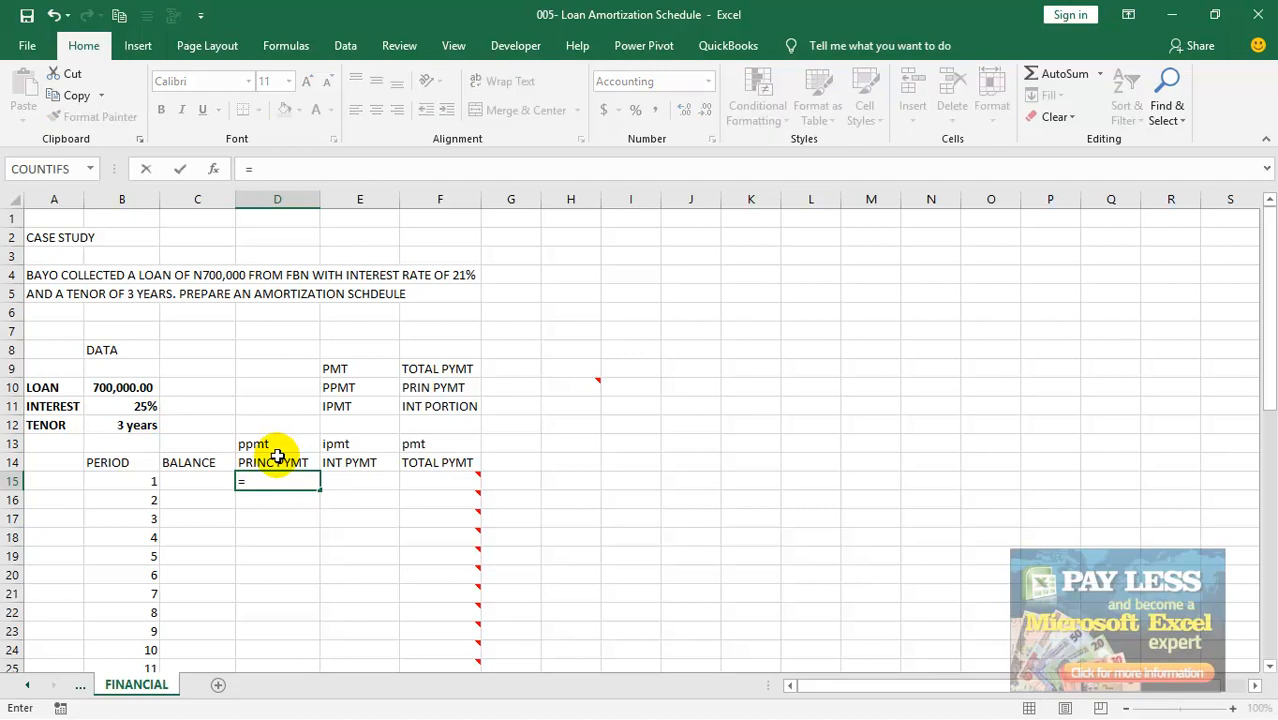
text(ppmt)
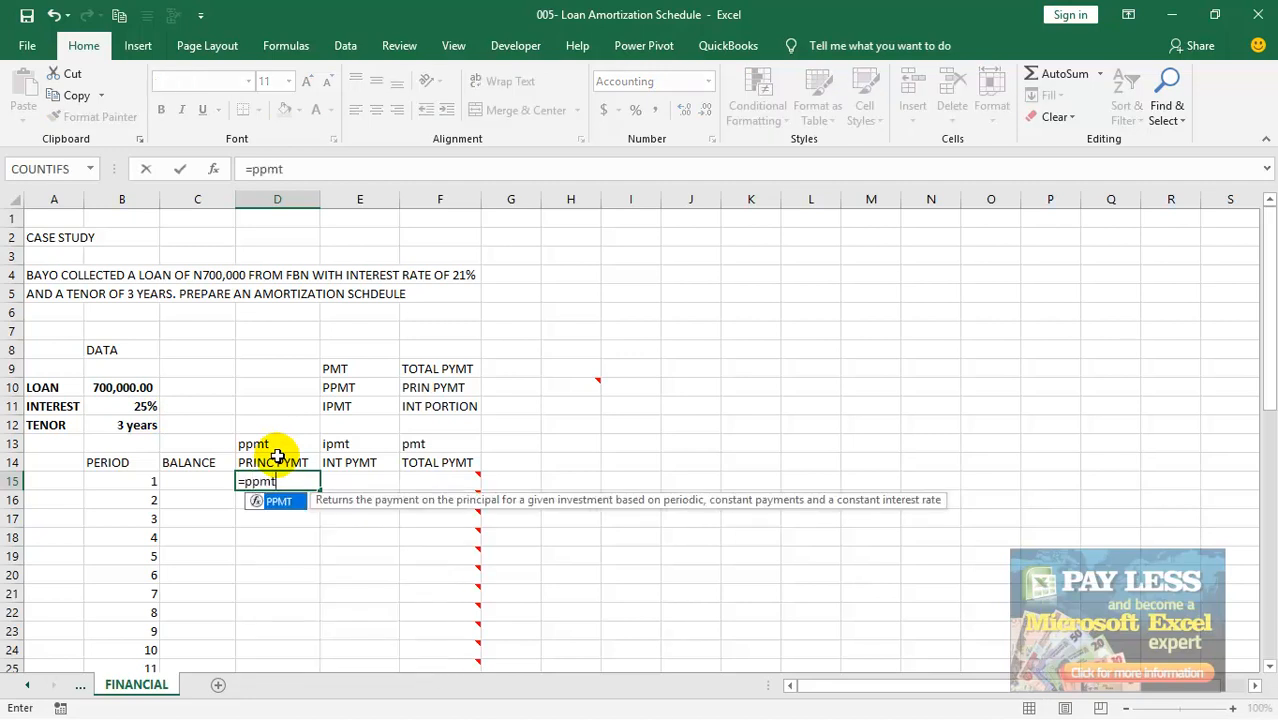
text(()
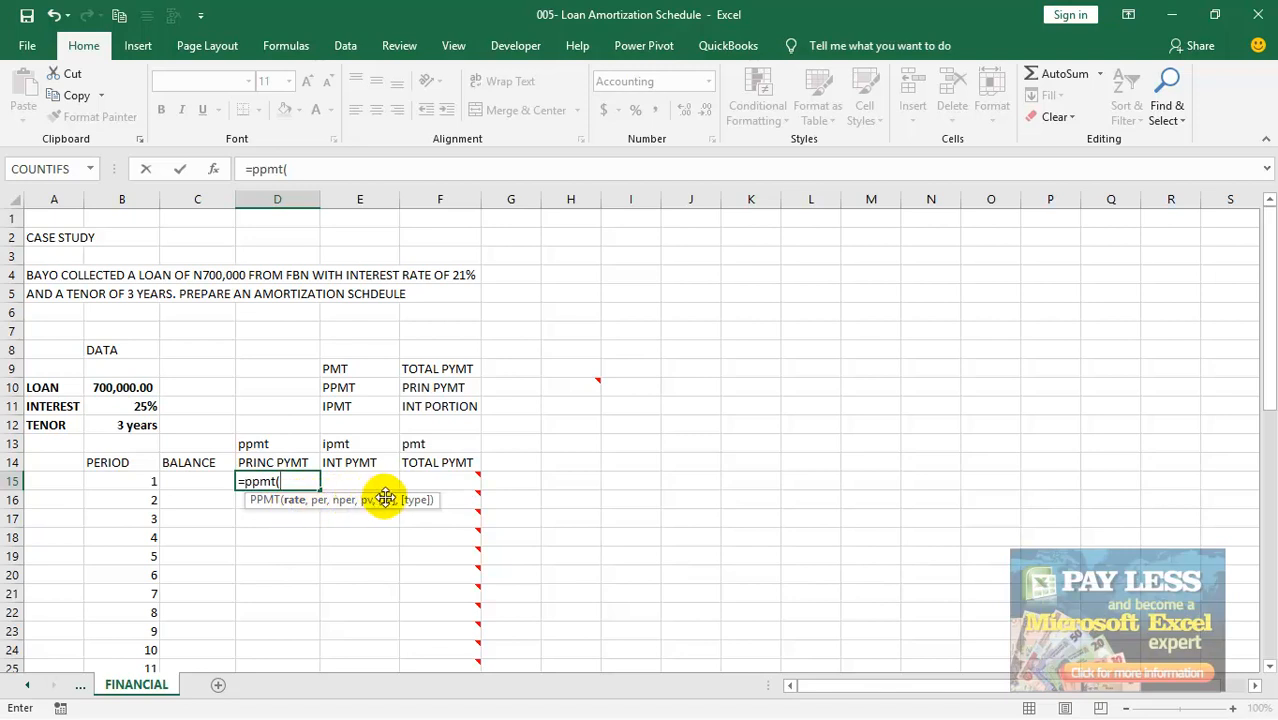
click(130, 406)
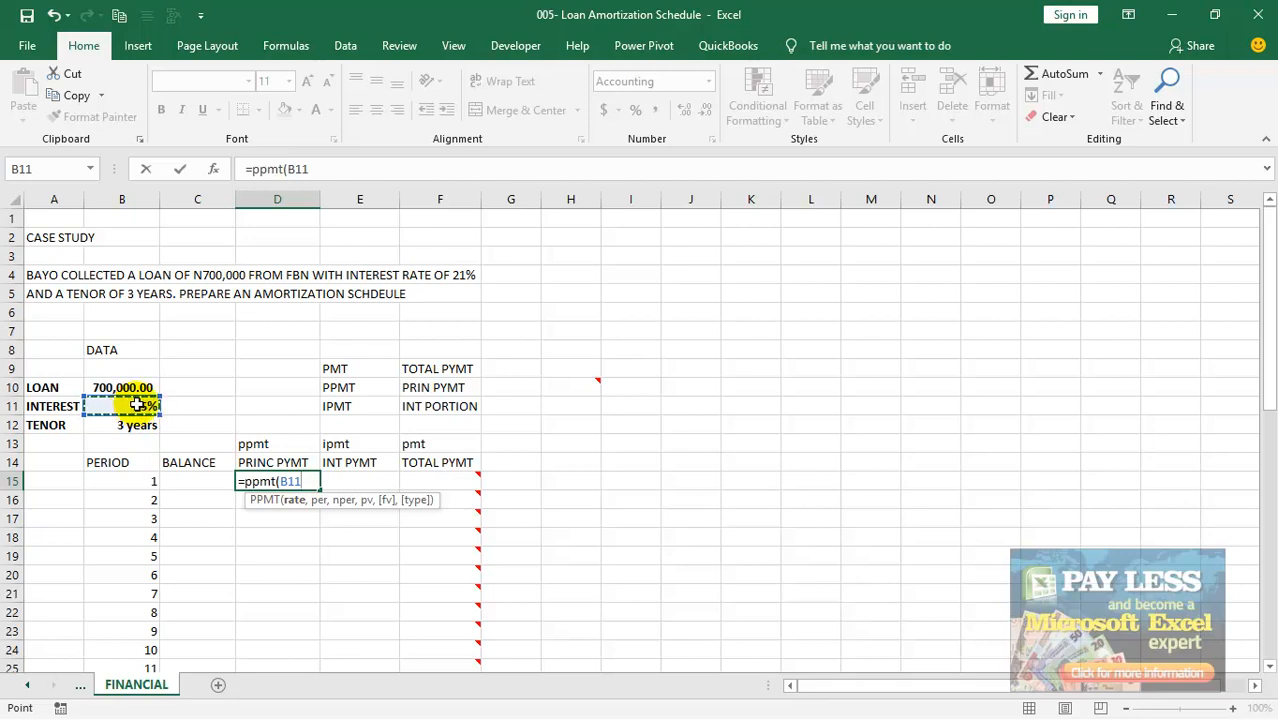
text(/12)
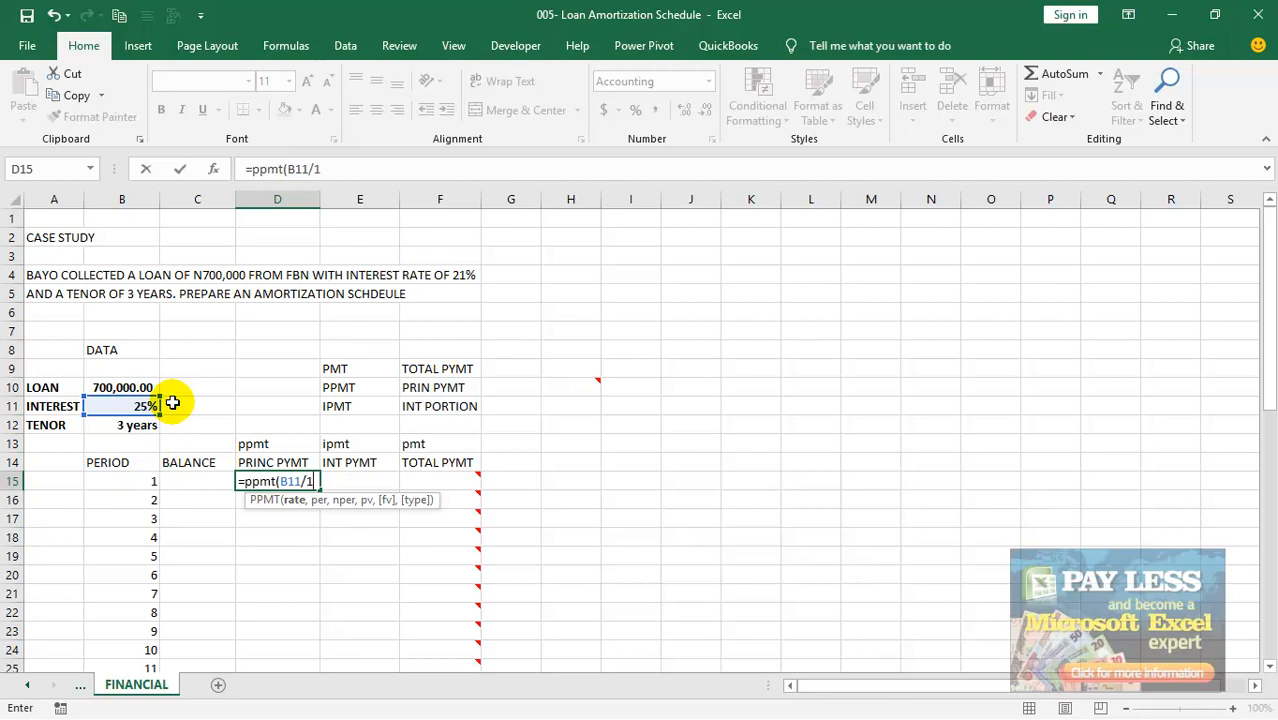
text(,)
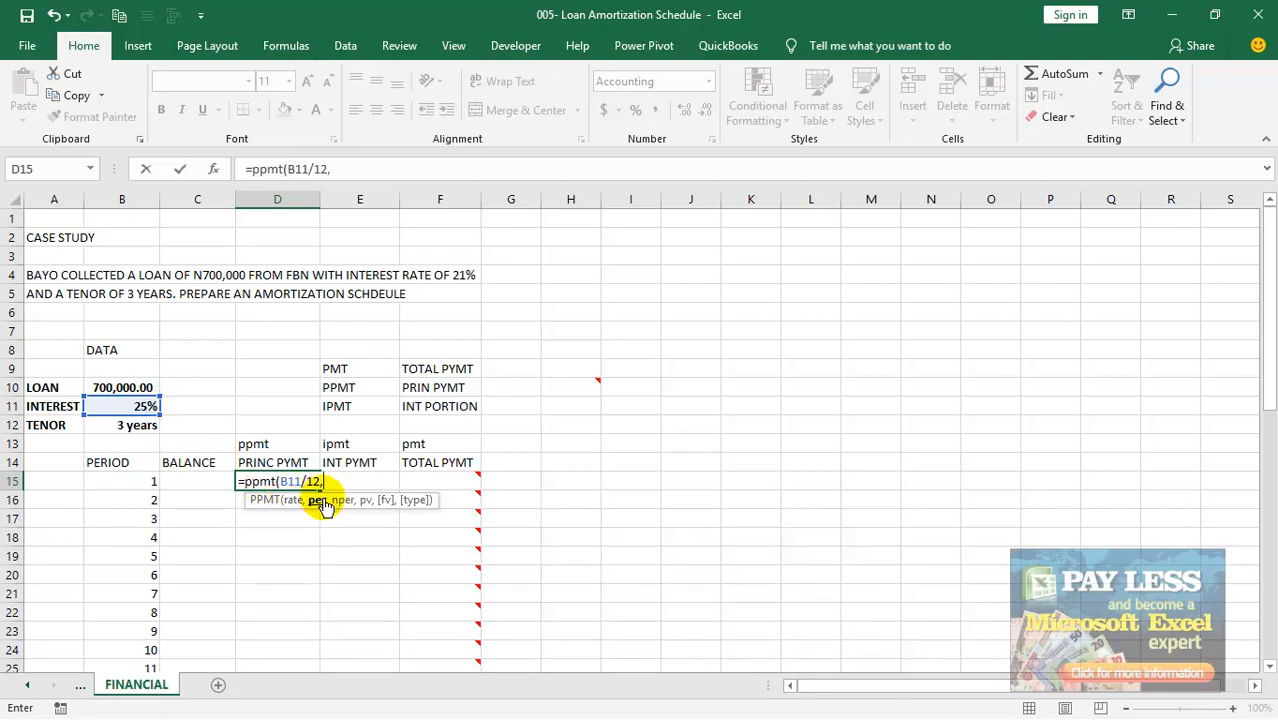
click(140, 482)
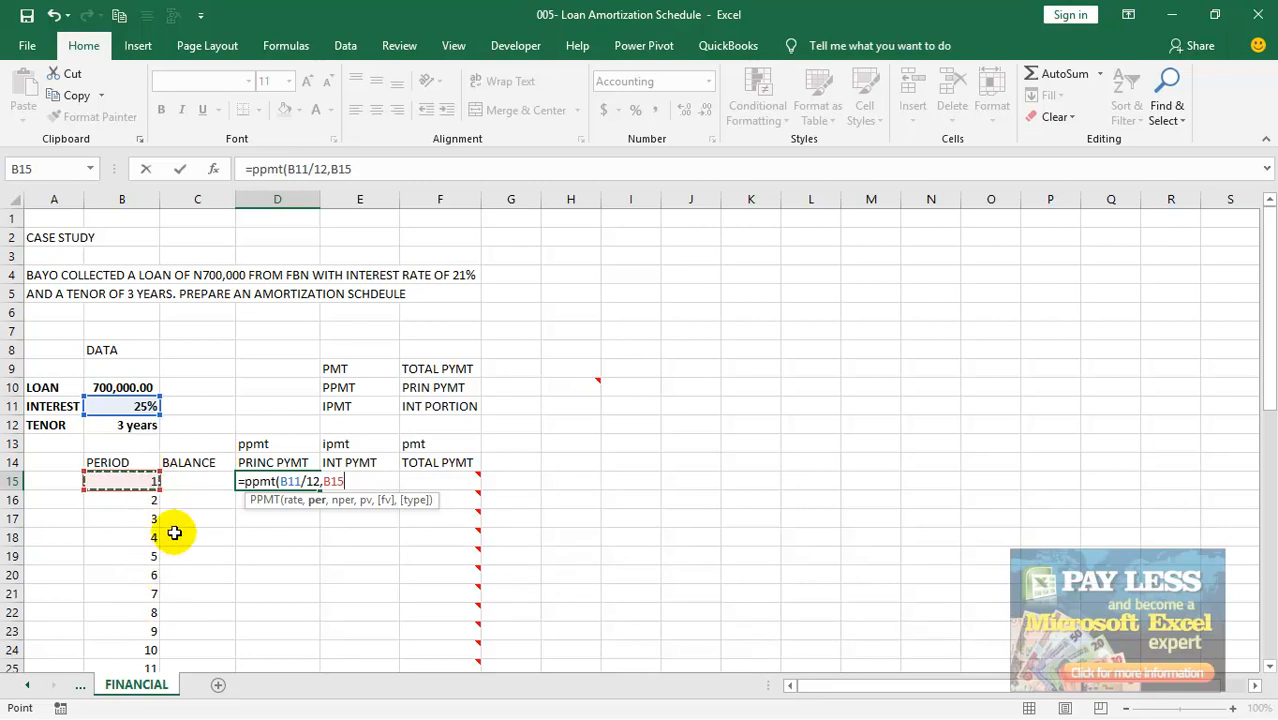
text(,)
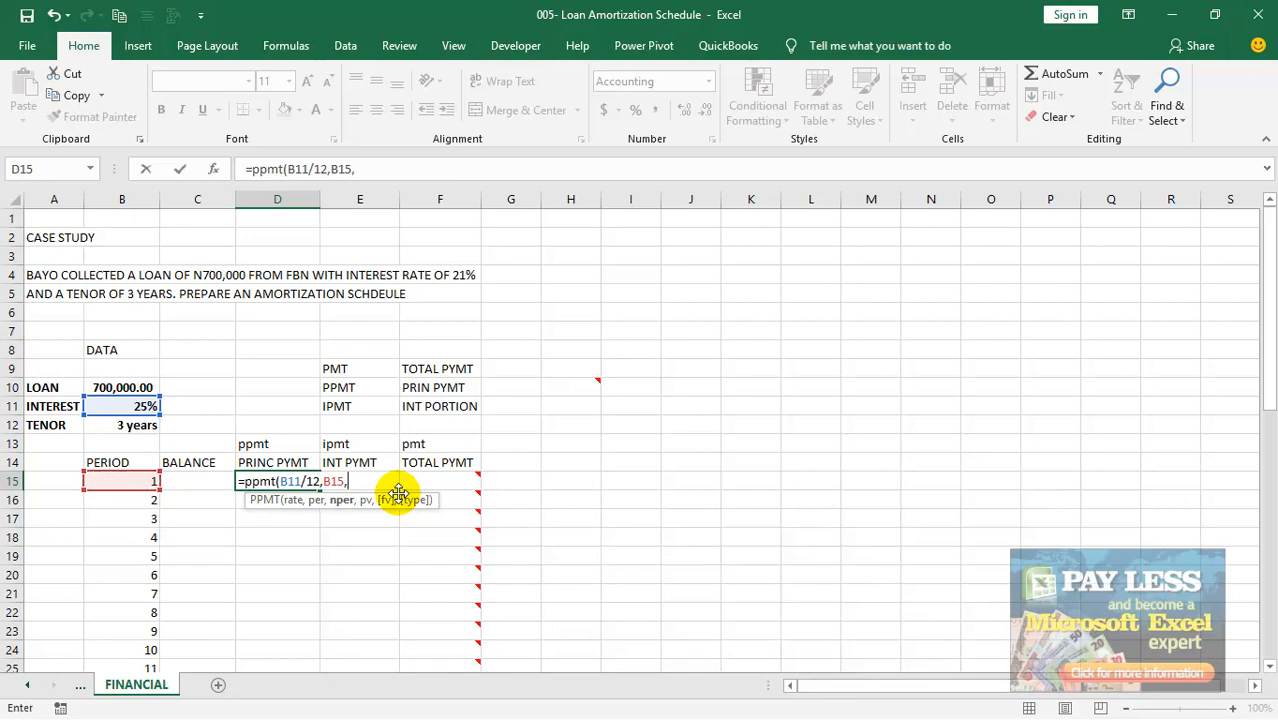
click(140, 426)
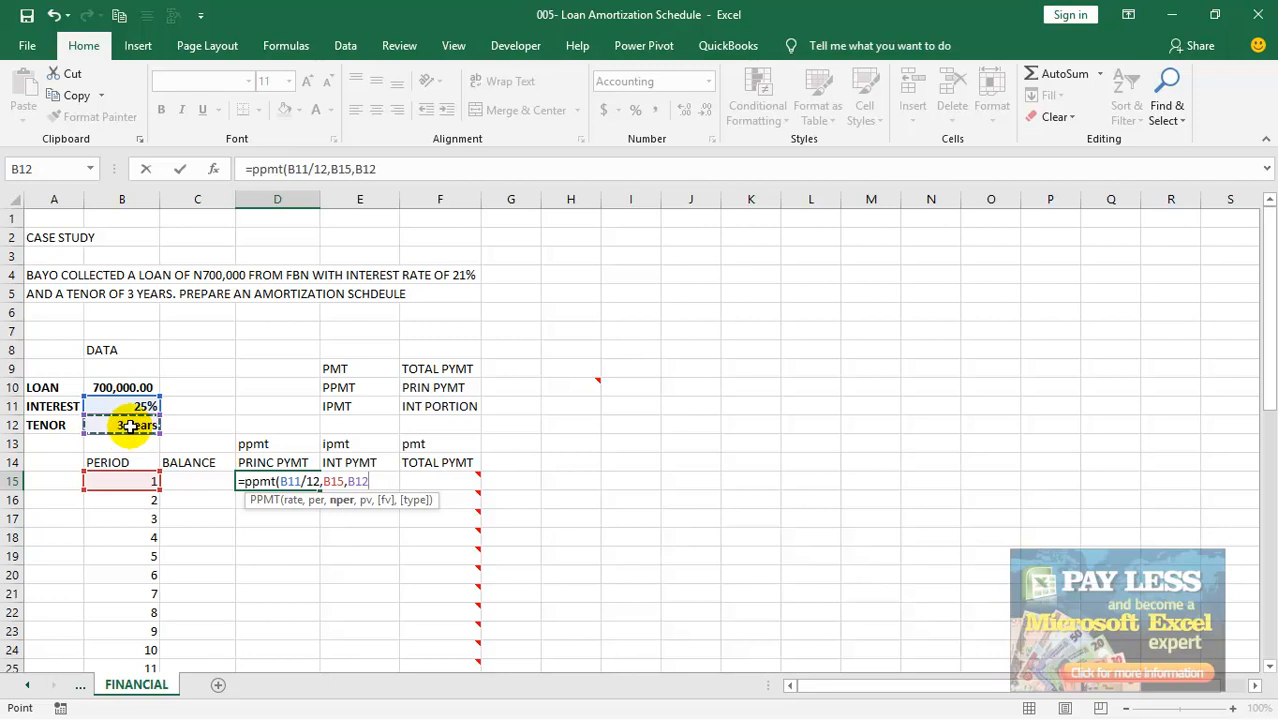
text(*12)
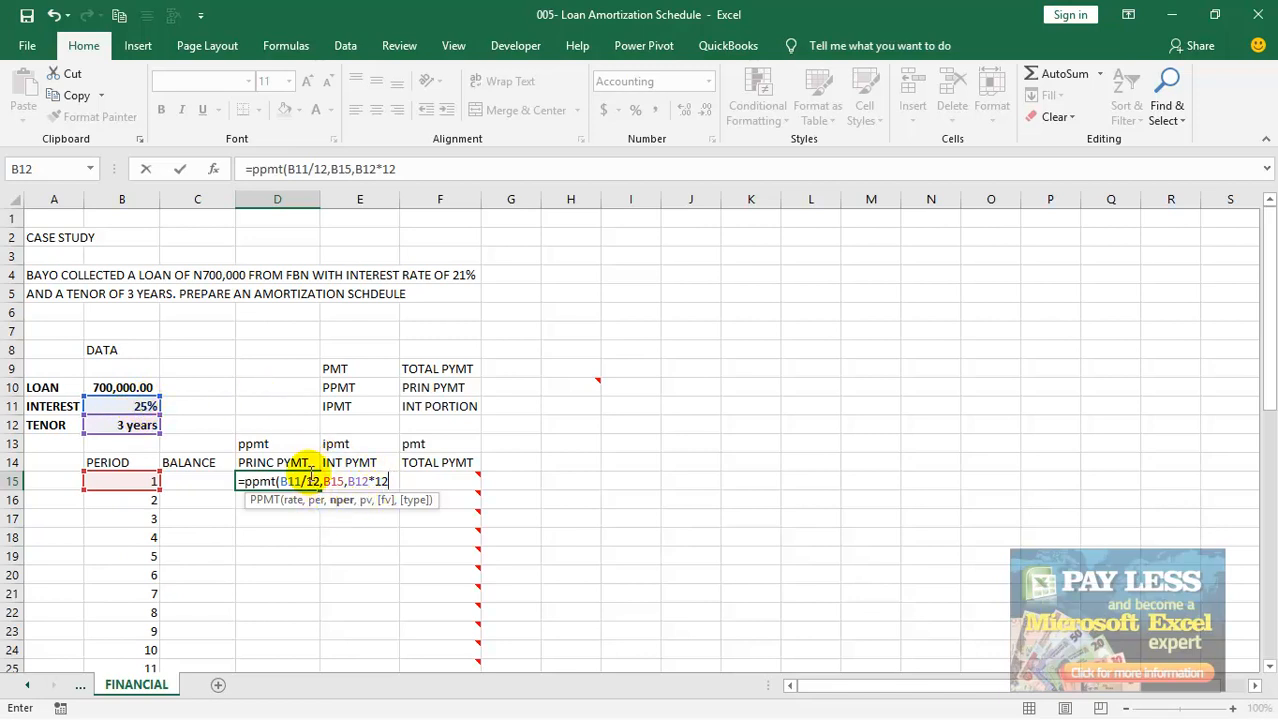
Step: Make the interest rate and tenor references absolute in the formula, as $B$11 and $B$12
click(302, 481)
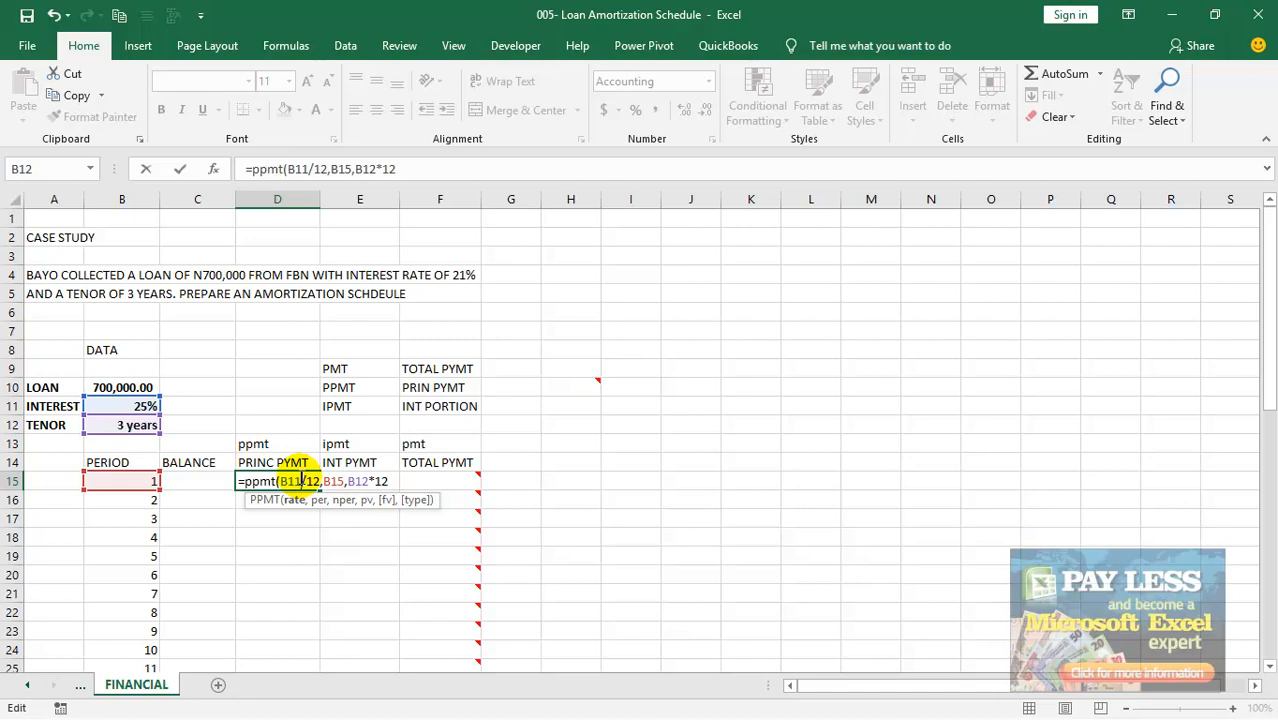
key(F4)
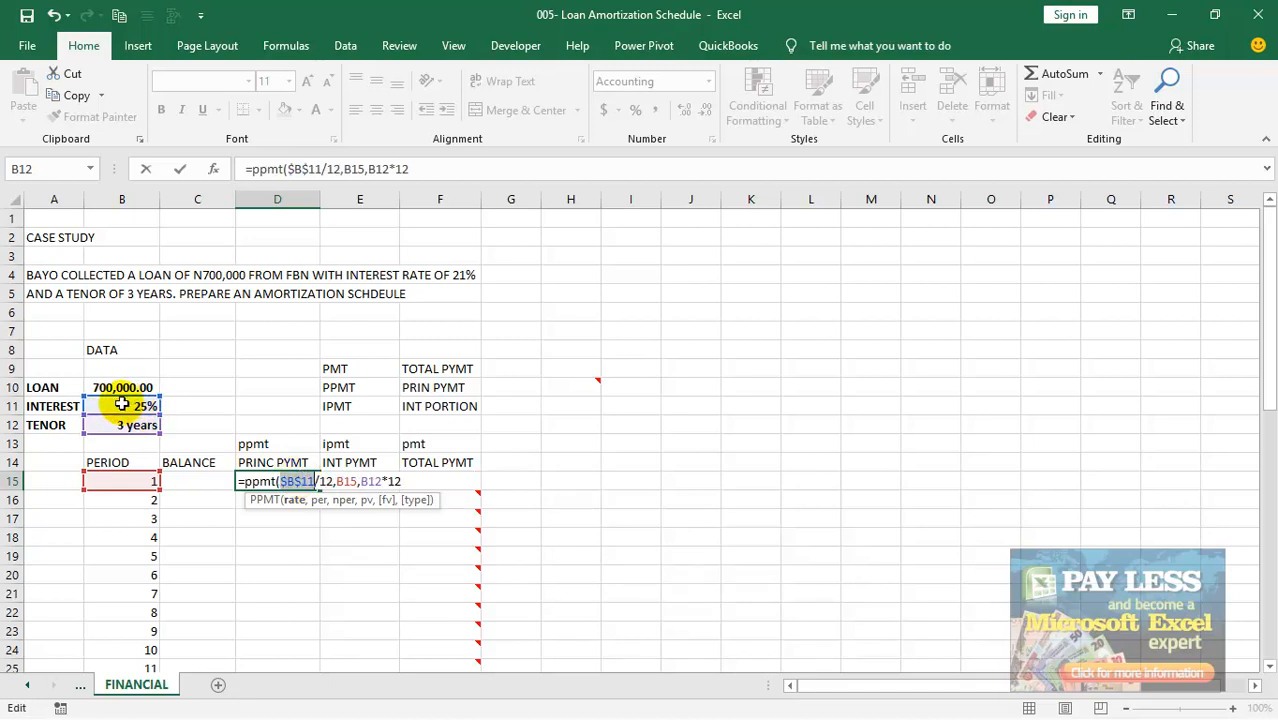
click(381, 481)
key(F4)
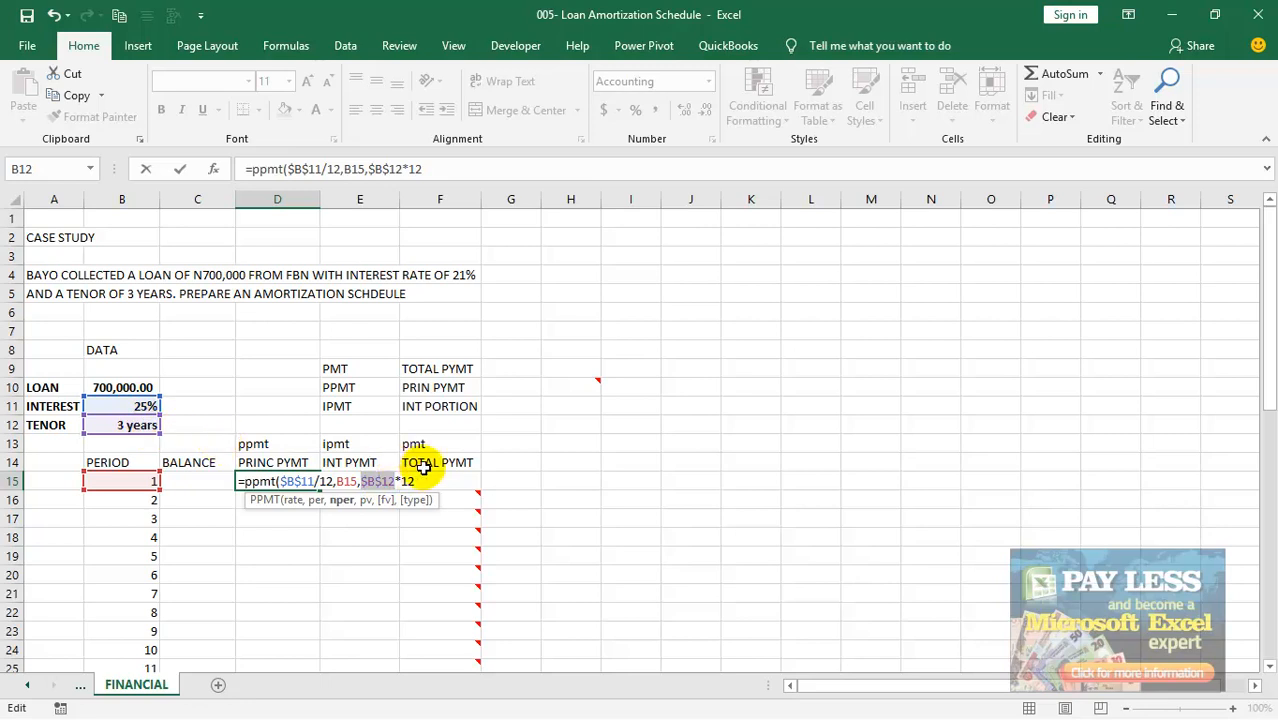
Step: Complete the PPMT formula in D15 with present value -B10, future value 0 and payment type 0 for end of period
click(436, 162)
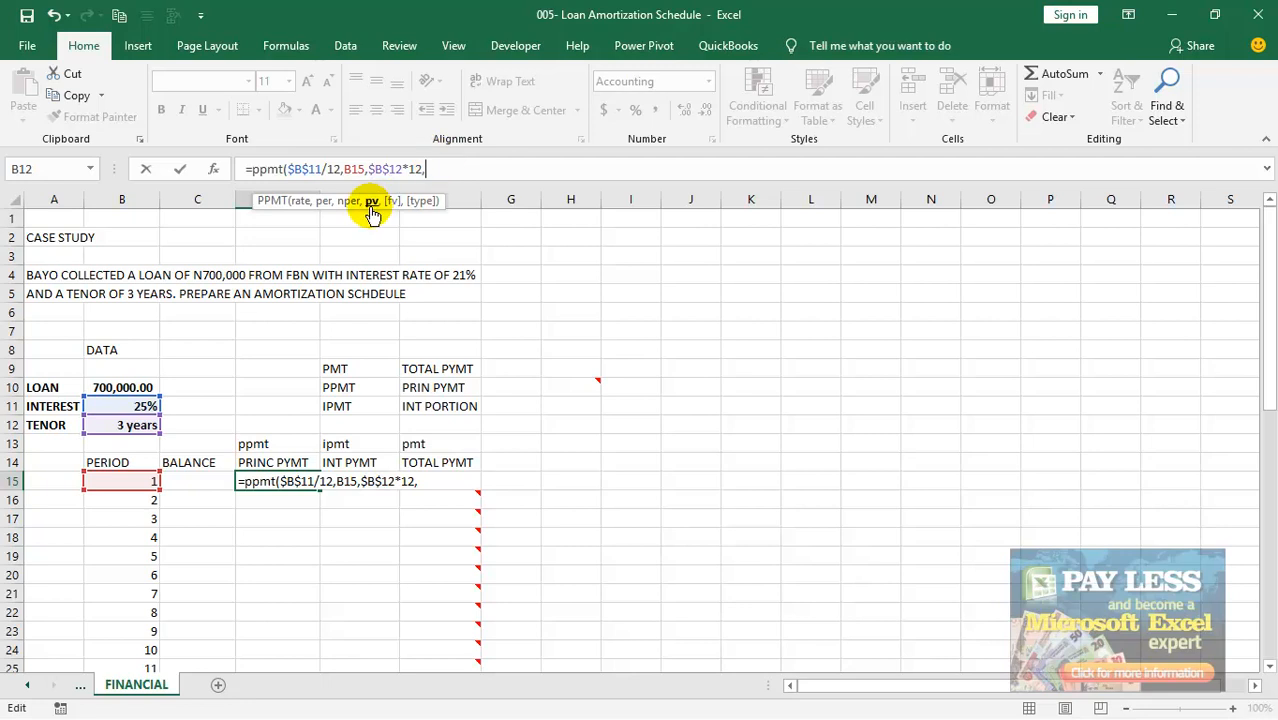
click(143, 385)
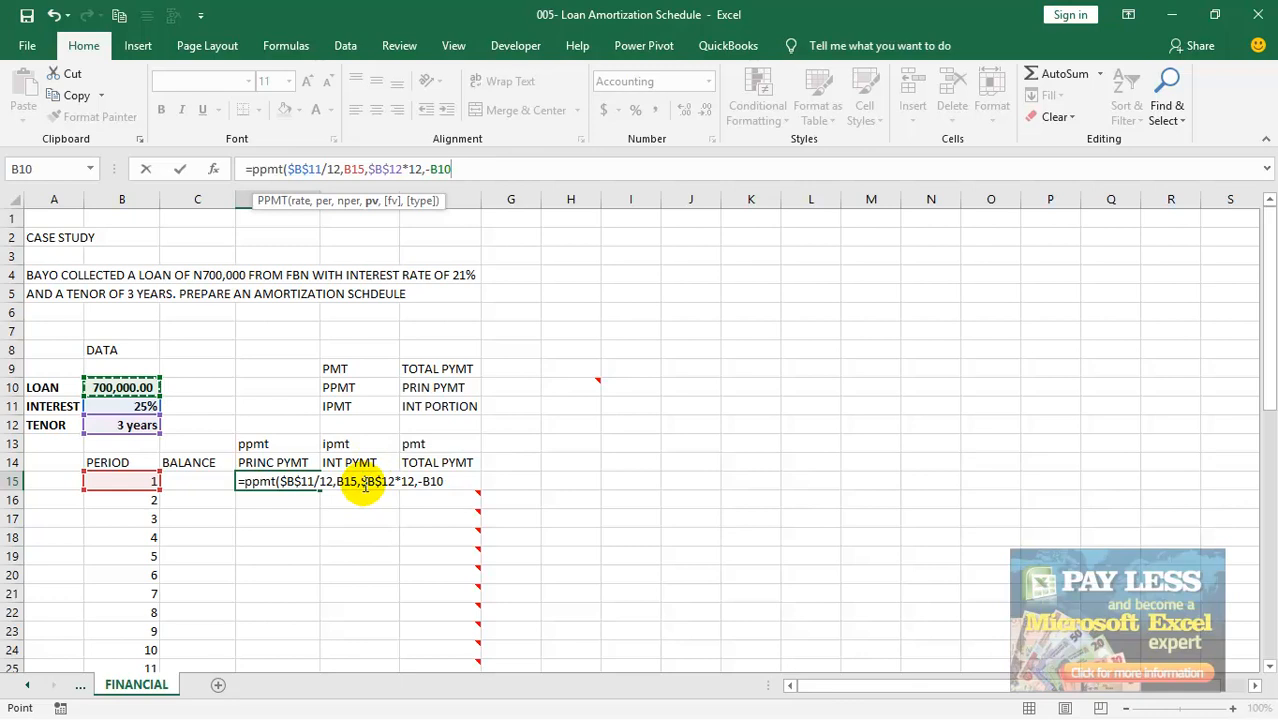
text(,0)
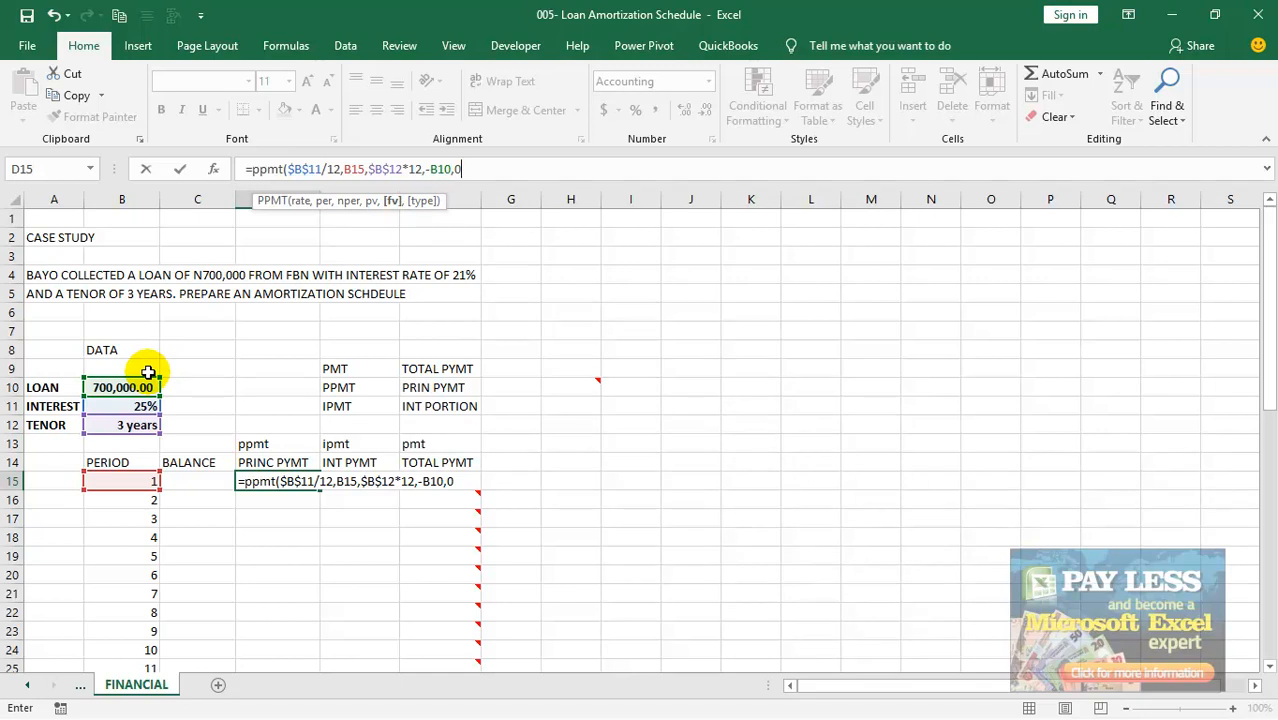
text(,)
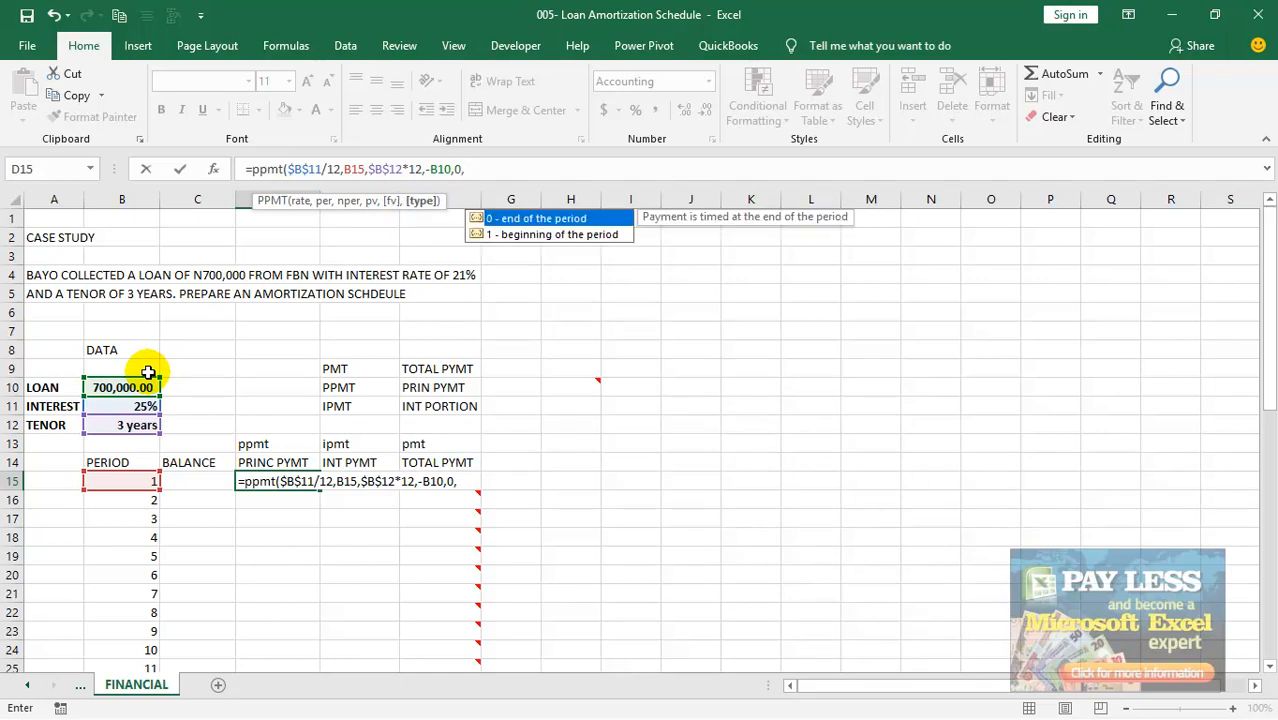
click(573, 220)
text(0)
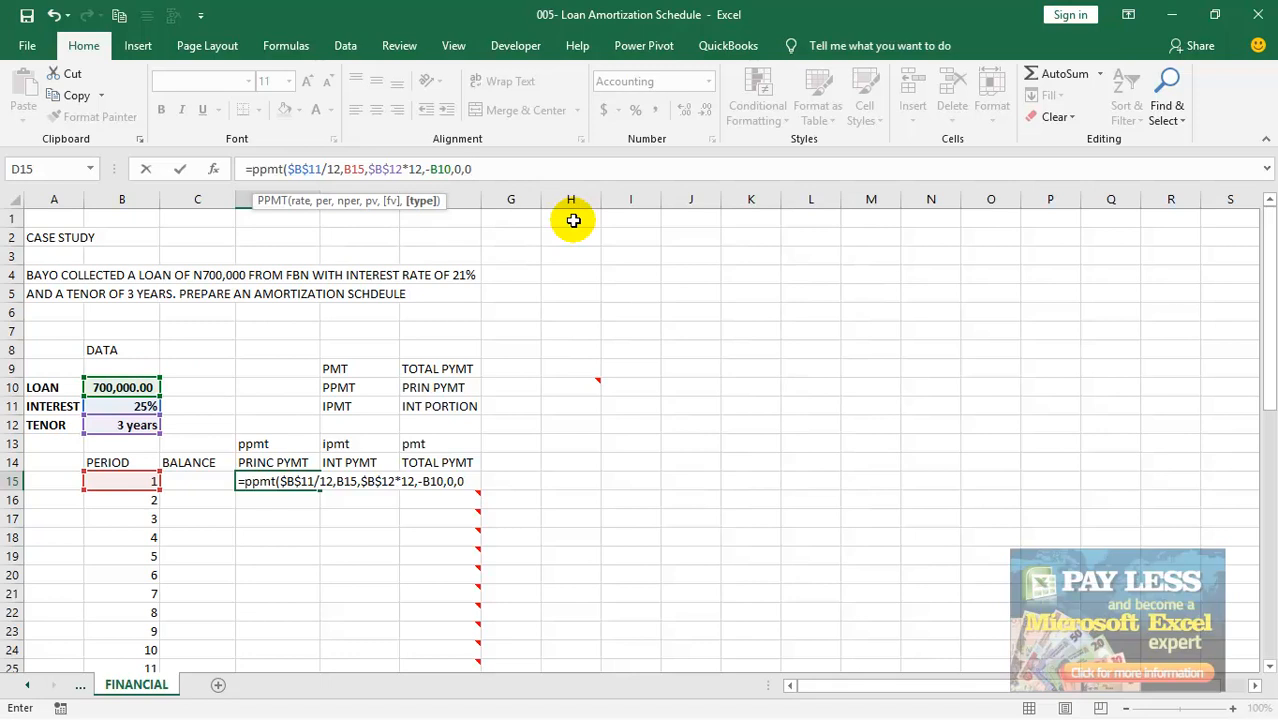
text())
key(Return)
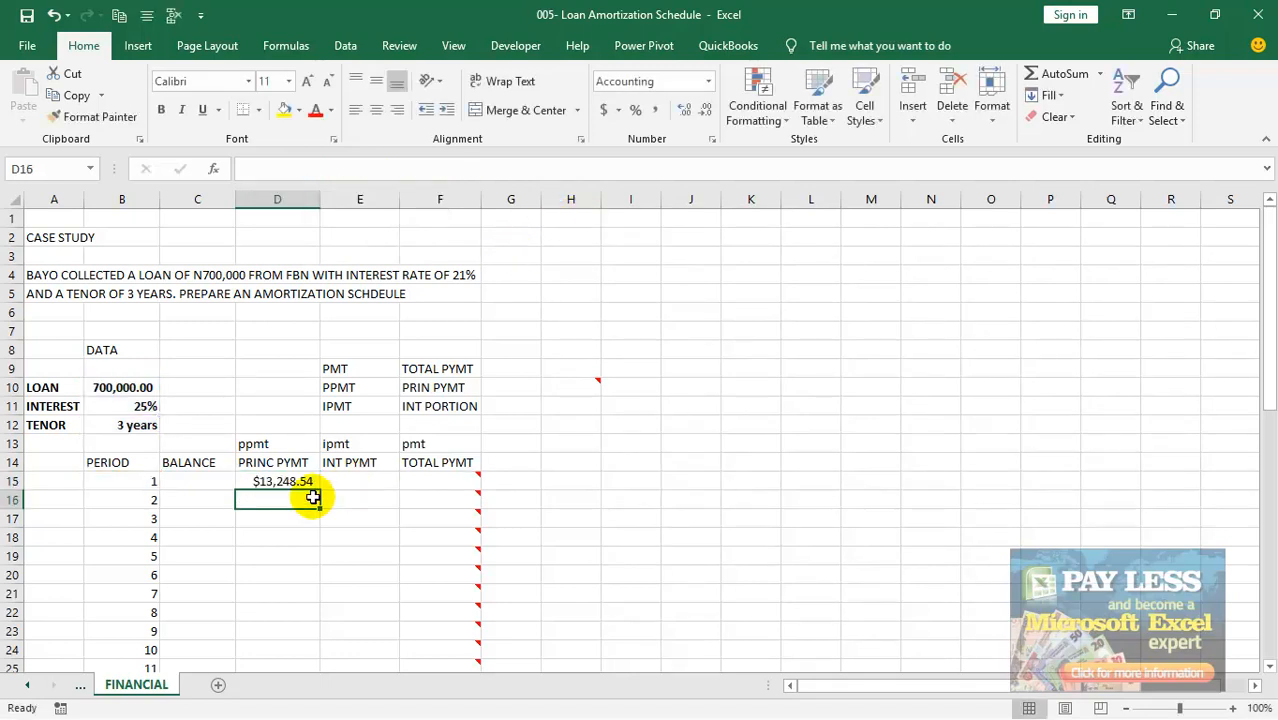
Step: Apply comma style to D15 and fill its PPMT formula down the PRINC PYMT column
click(272, 484)
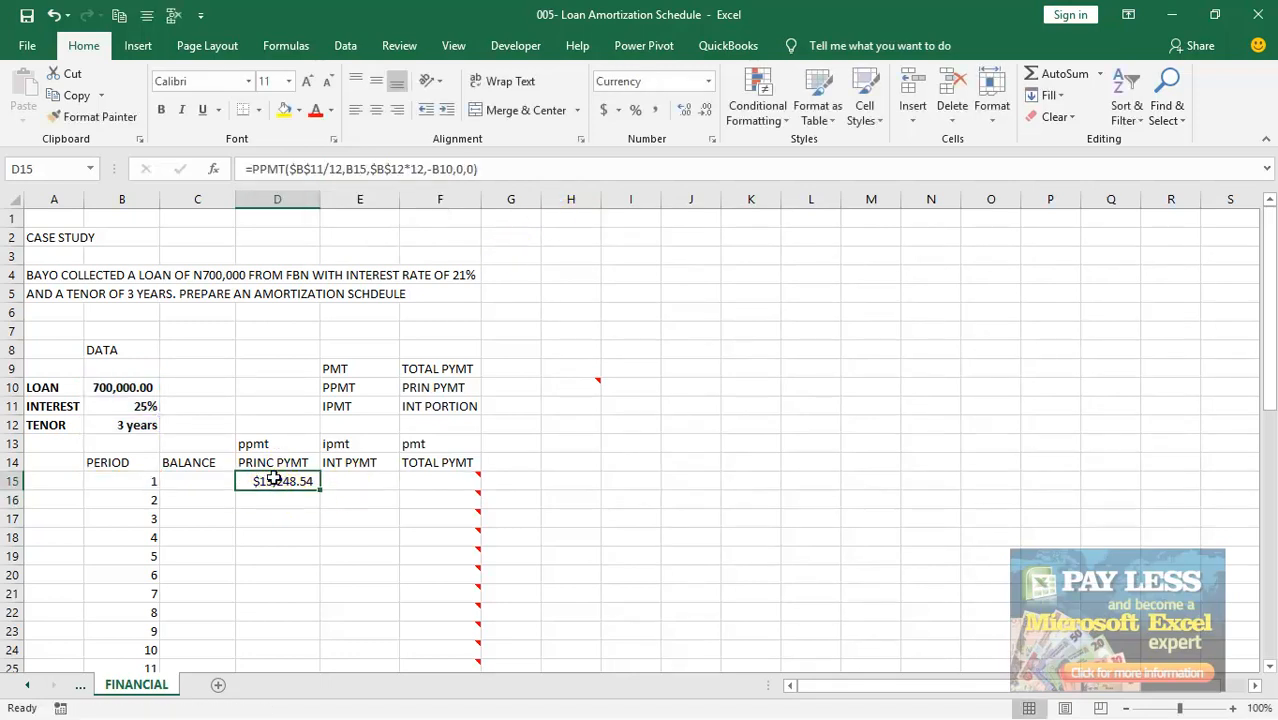
click(653, 108)
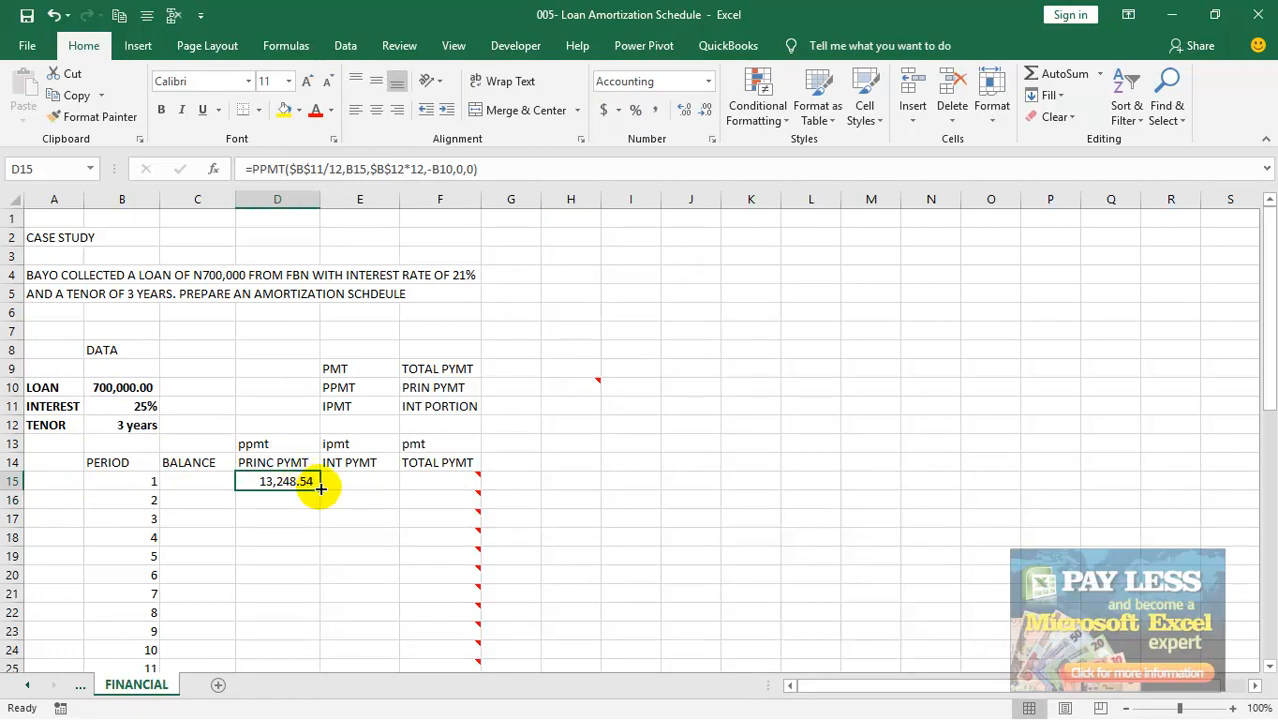
drag(320, 488, 299, 638)
Step: Examine the filled principal payments throughout the column and the formula in the first period's cell
click(266, 338)
click(266, 342)
key(Up)
key(Up)
key(Up)
key(Up)
key(Up)
key(Up)
key(Up)
key(Up)
key(Up)
key(Up)
key(Up)
key(Up)
key(Up)
key(Up)
key(Up)
key(Up)
key(Up)
key(Up)
key(Up)
key(Up)
key(Down)
key(Down)
key(Down)
key(Down)
key(Down)
key(Down)
key(Down)
key(Down)
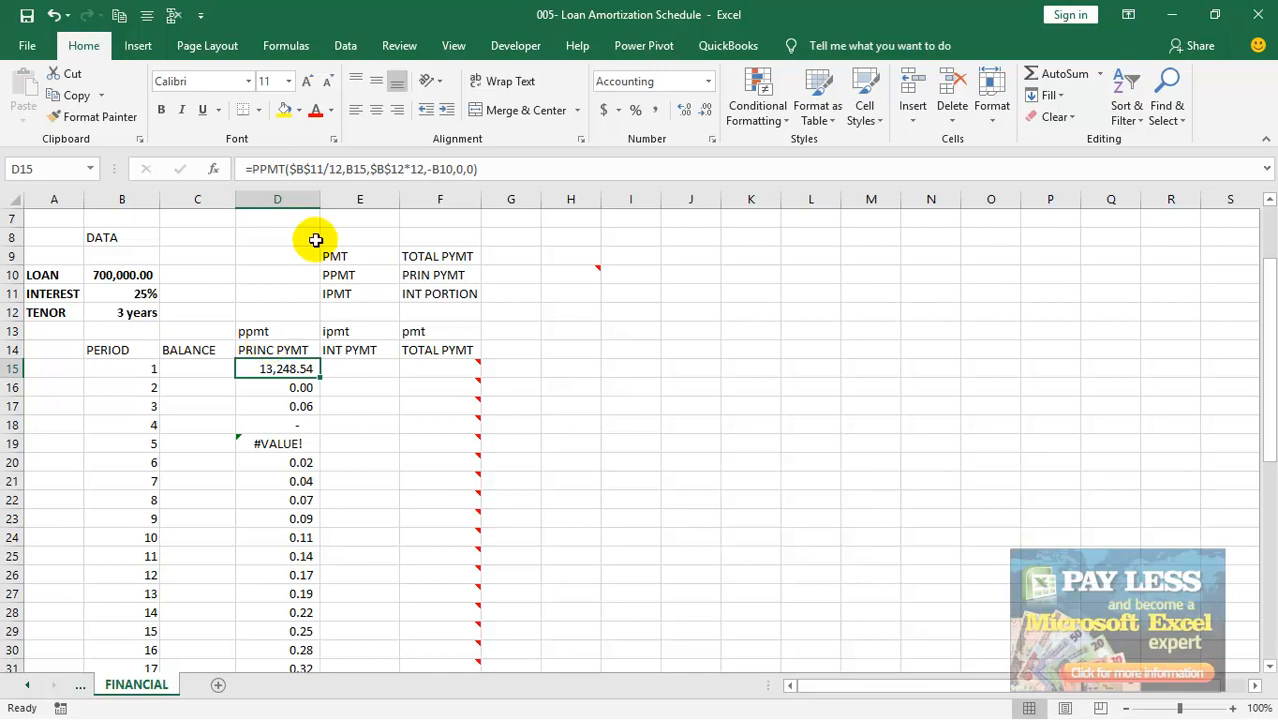
Step: Make the loan amount reference in the D15 formula absolute, as -$B$10
click(436, 168)
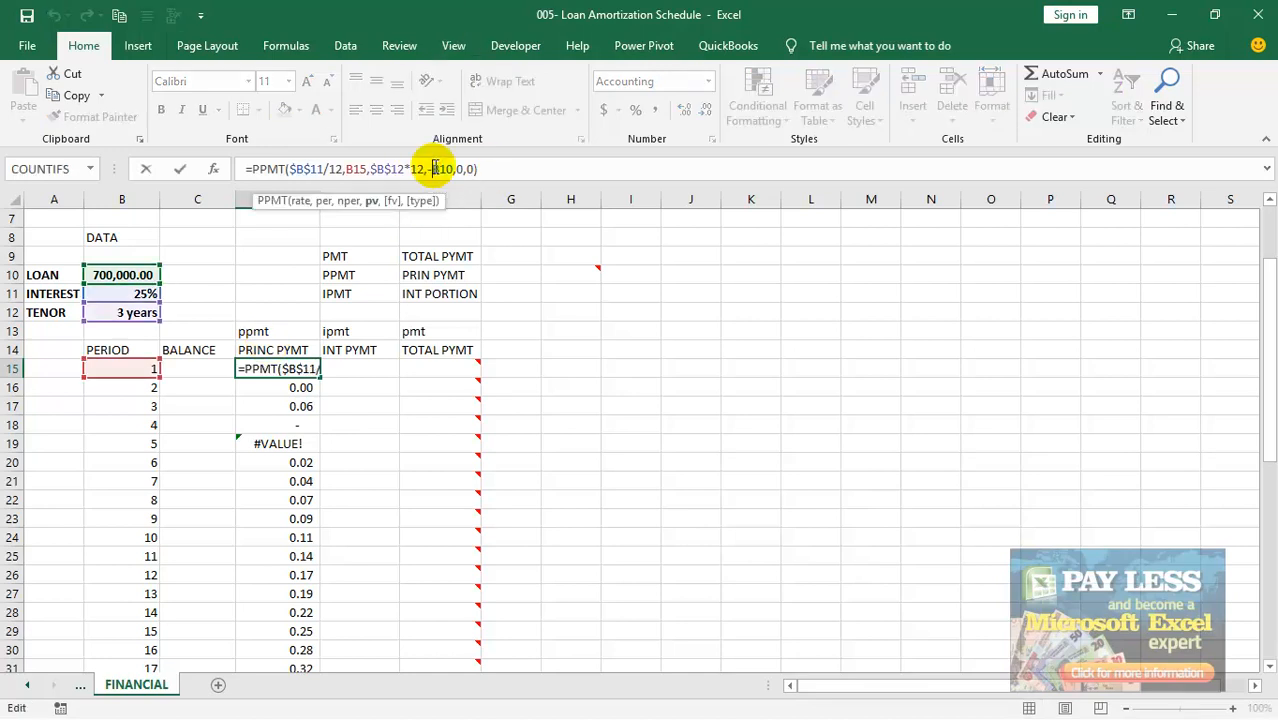
key(F4)
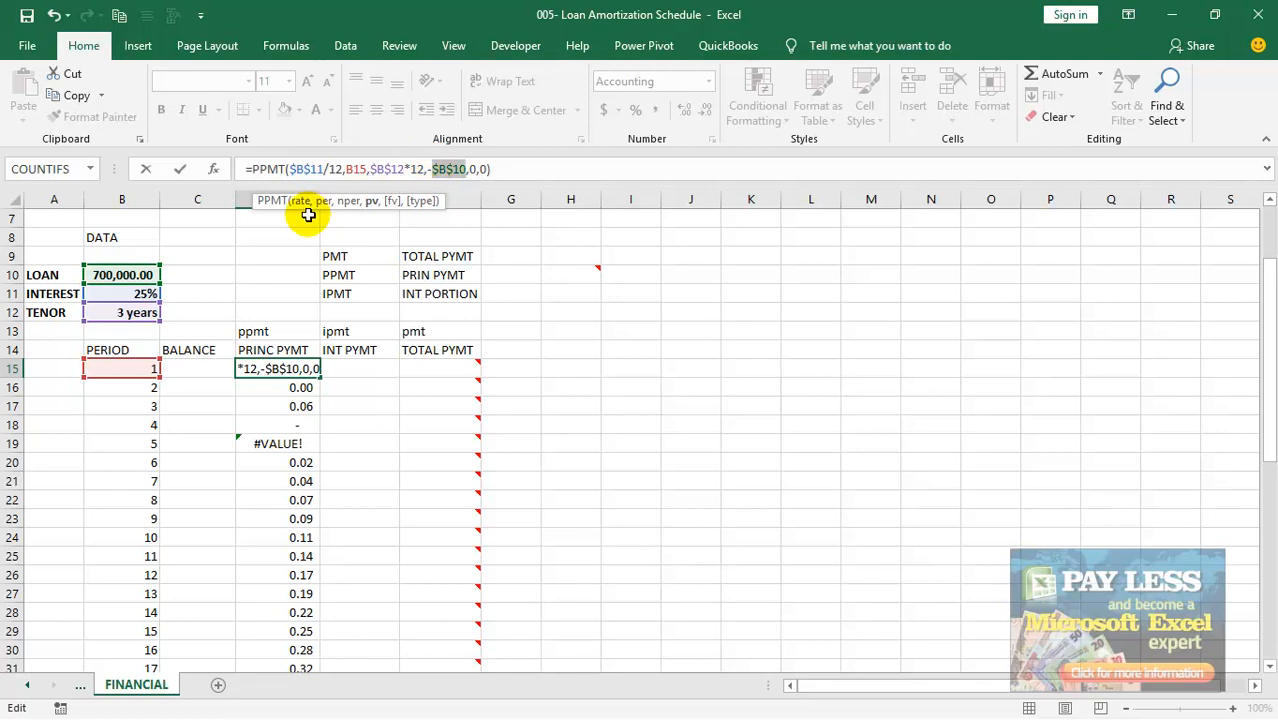
key(Return)
Step: Format D15 in comma style and refill the corrected PPMT formula down the PRINC PYMT column
click(287, 366)
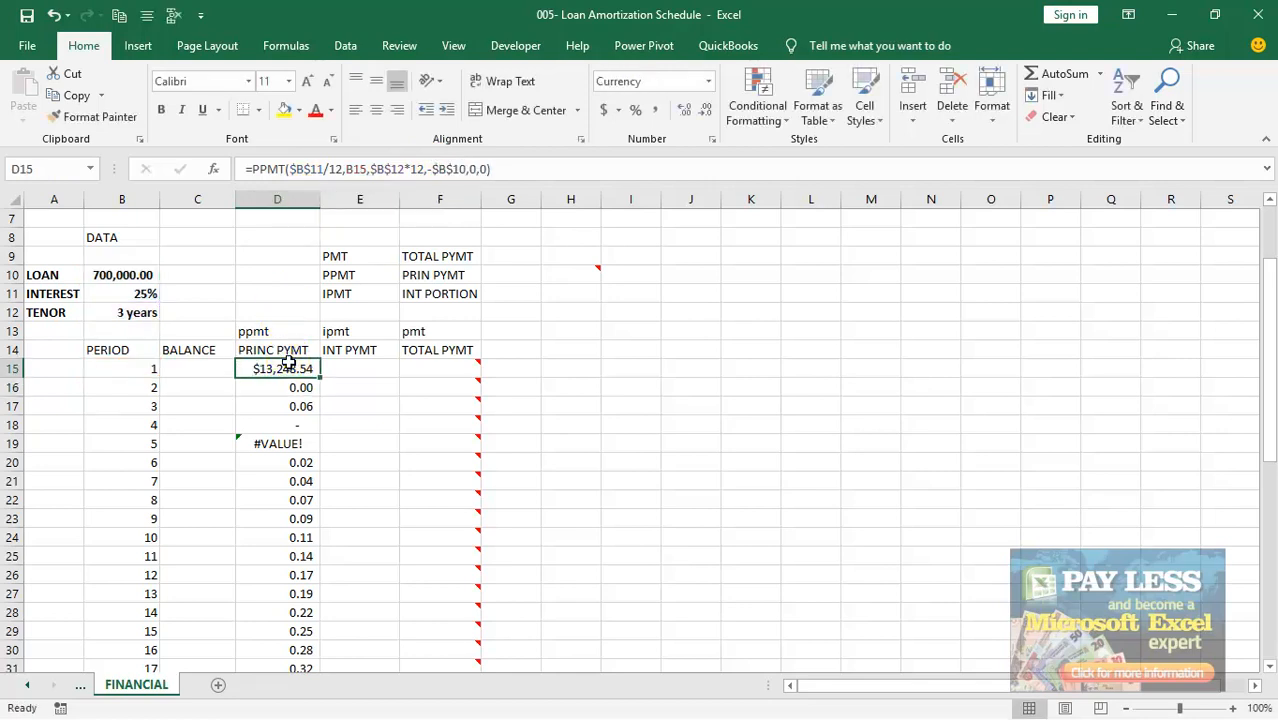
click(655, 110)
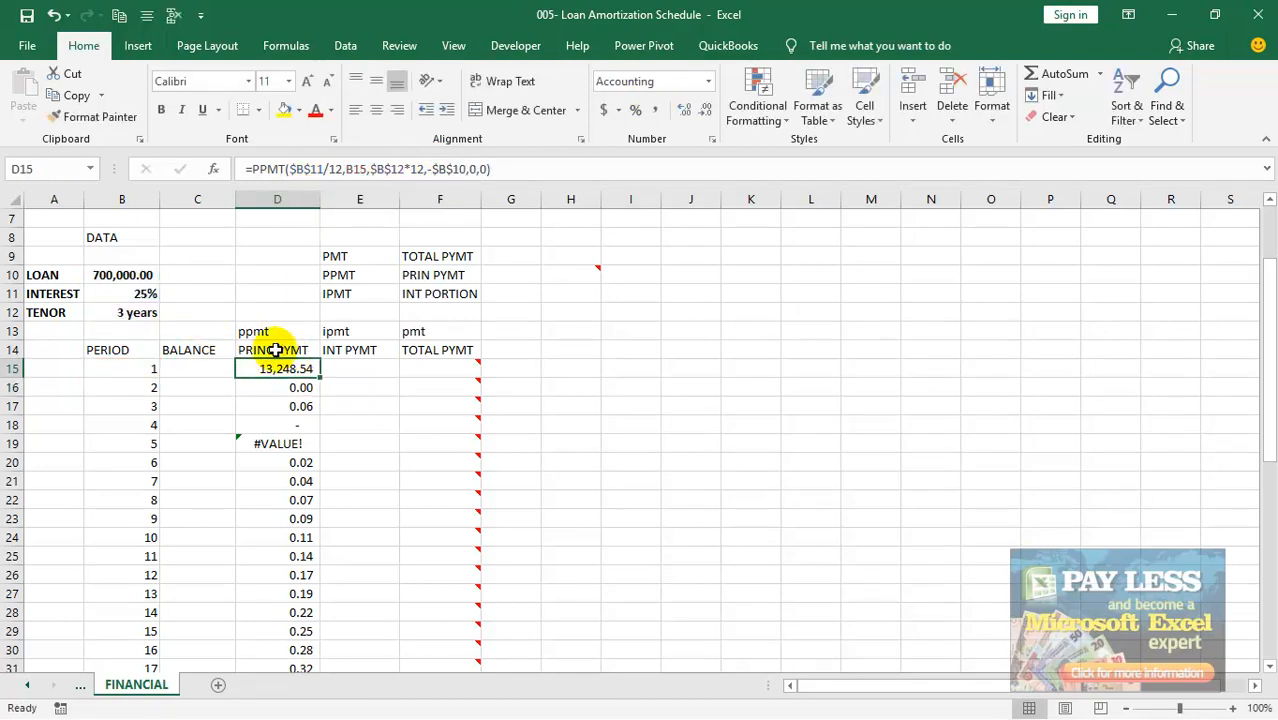
mouse_move(318, 376)
mouse_down()
mouse_move(312, 545)
mouse_move(337, 707)
mouse_move(325, 610)
mouse_up()
Step: Review the recalculated principal payments in the schedule and return to the first period's cell, D15
key(Up)
key(Up)
key(Up)
key(Up)
key(Up)
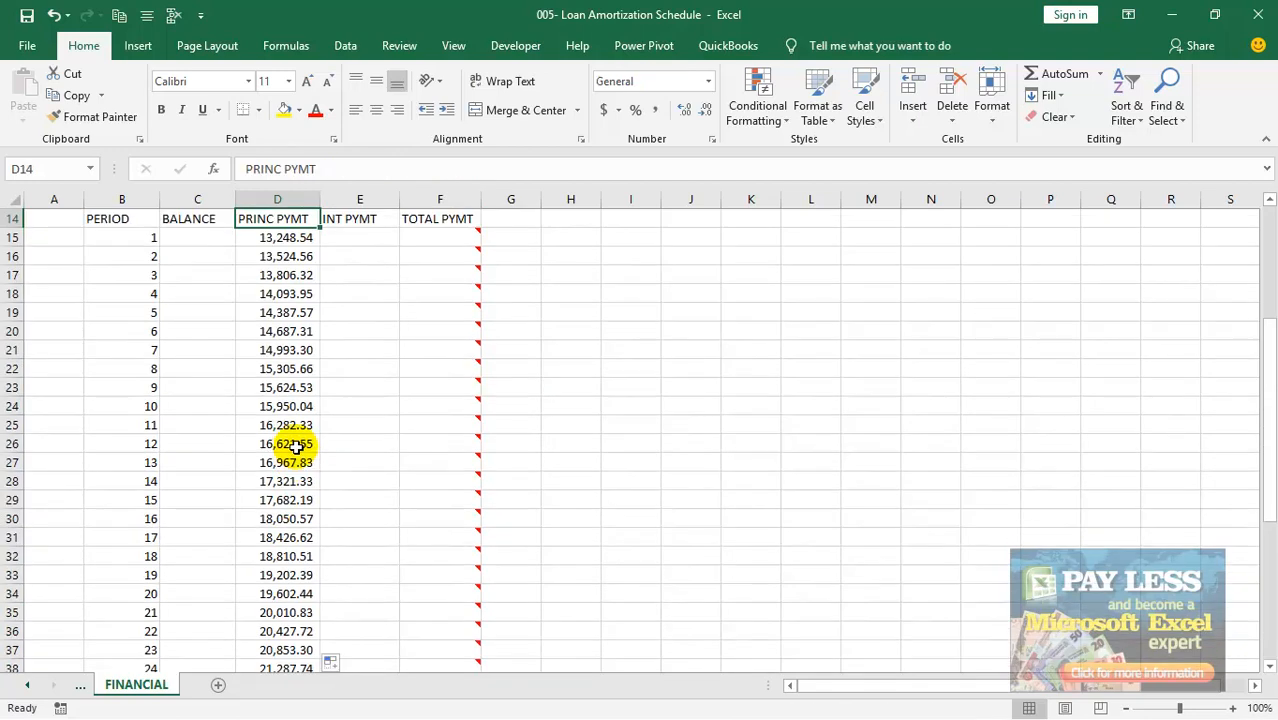
key(Down)
key(Down)
key(Down)
key(Down)
key(Down)
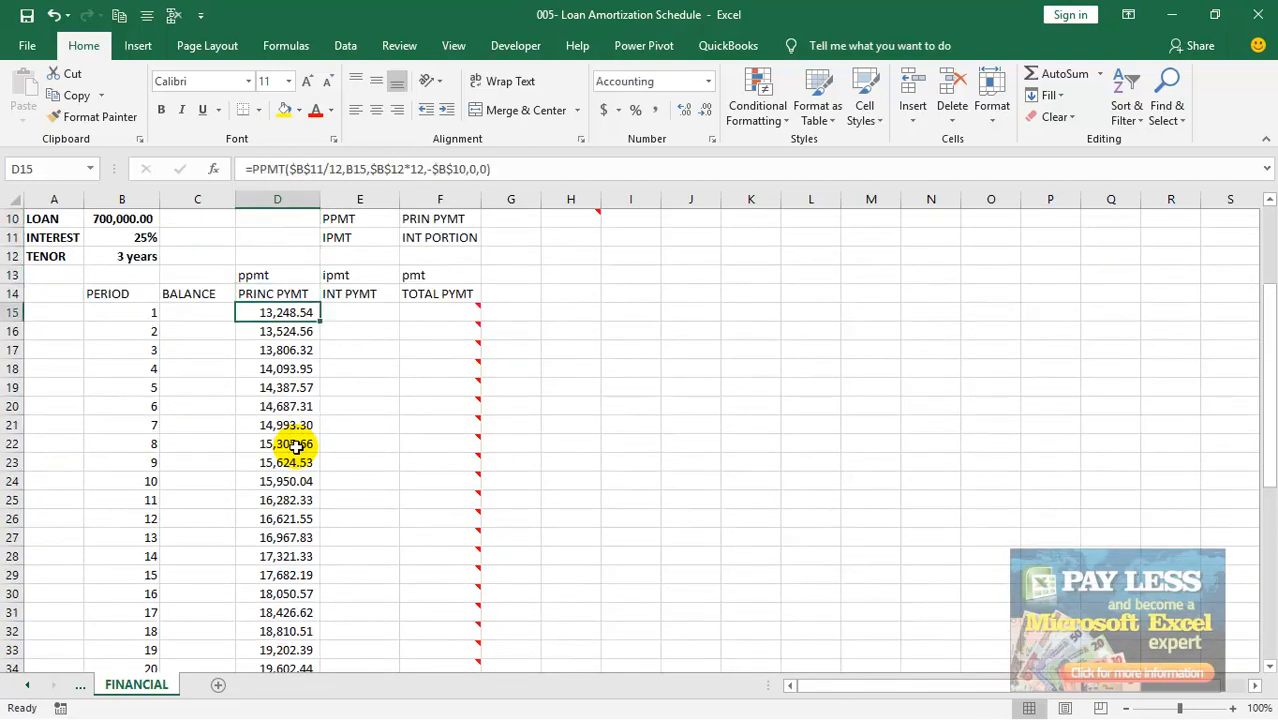
Step: Copy the first period's principal payment formula from D15 into the INT PYMT cell E15
key(ctrl+c)
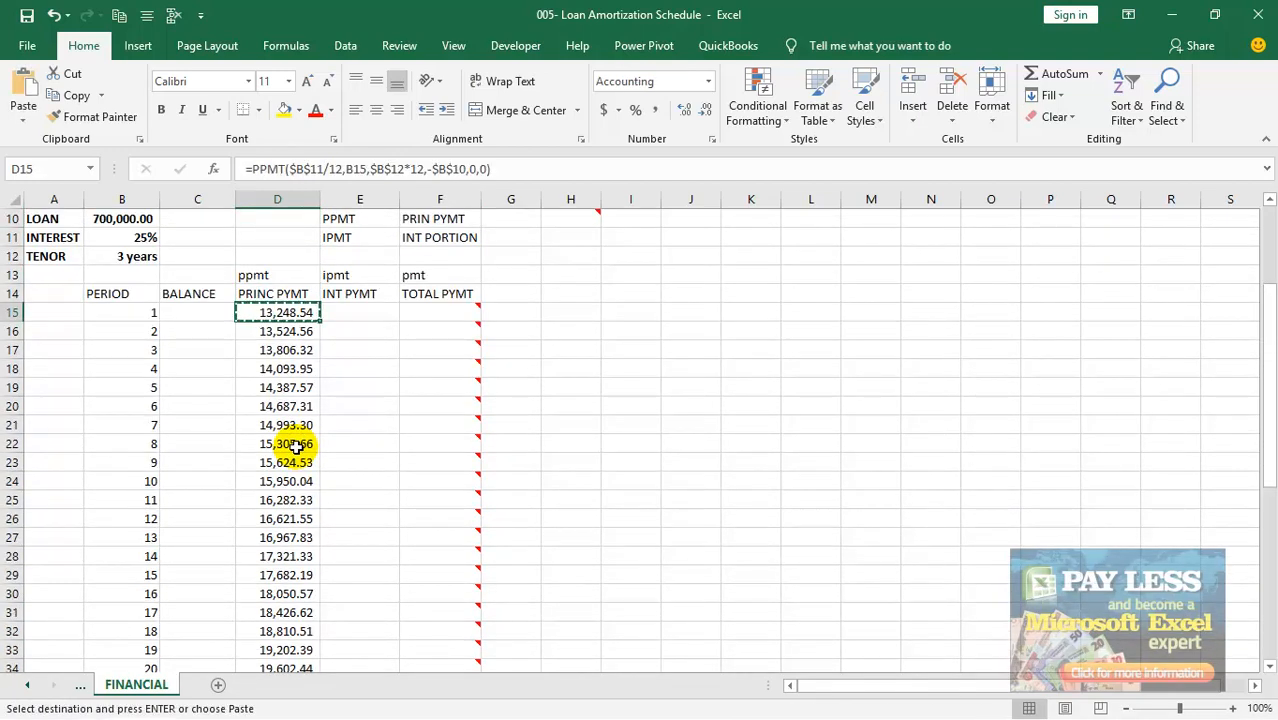
key(Right)
key(Return)
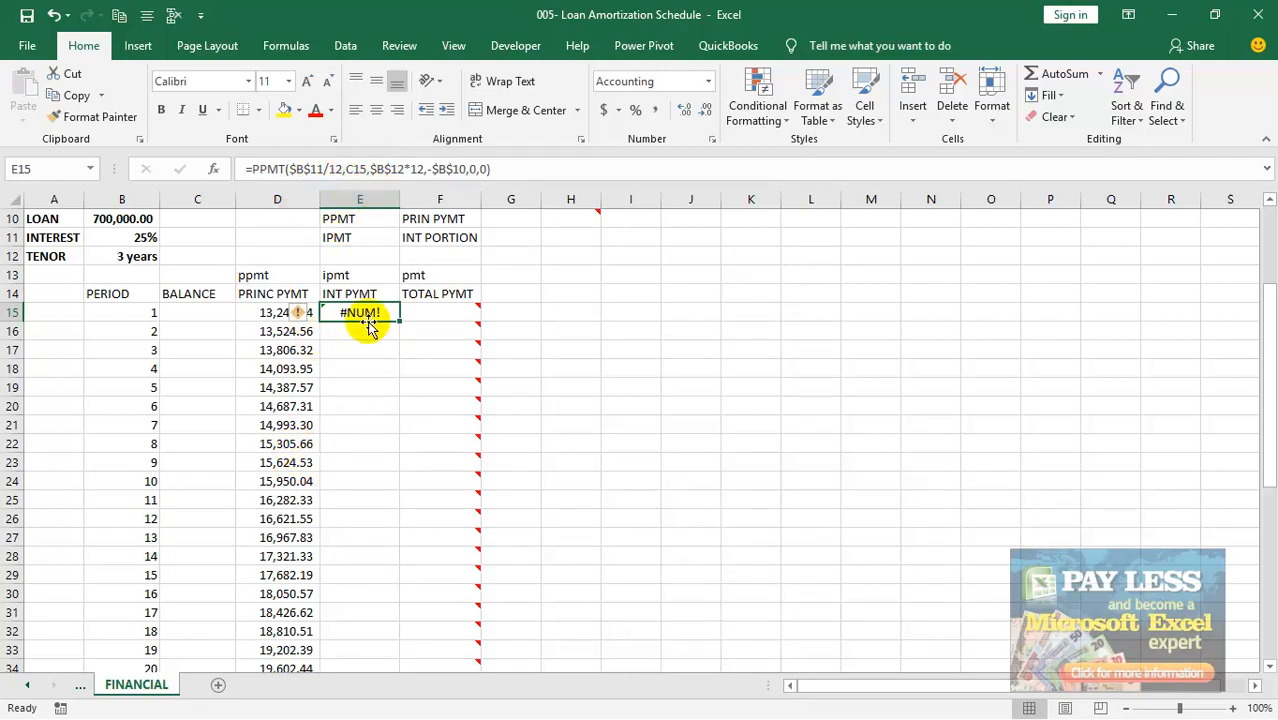
Step: Replace the PPMT function in the E15 formula with IPMT, keeping its arguments
click(285, 169)
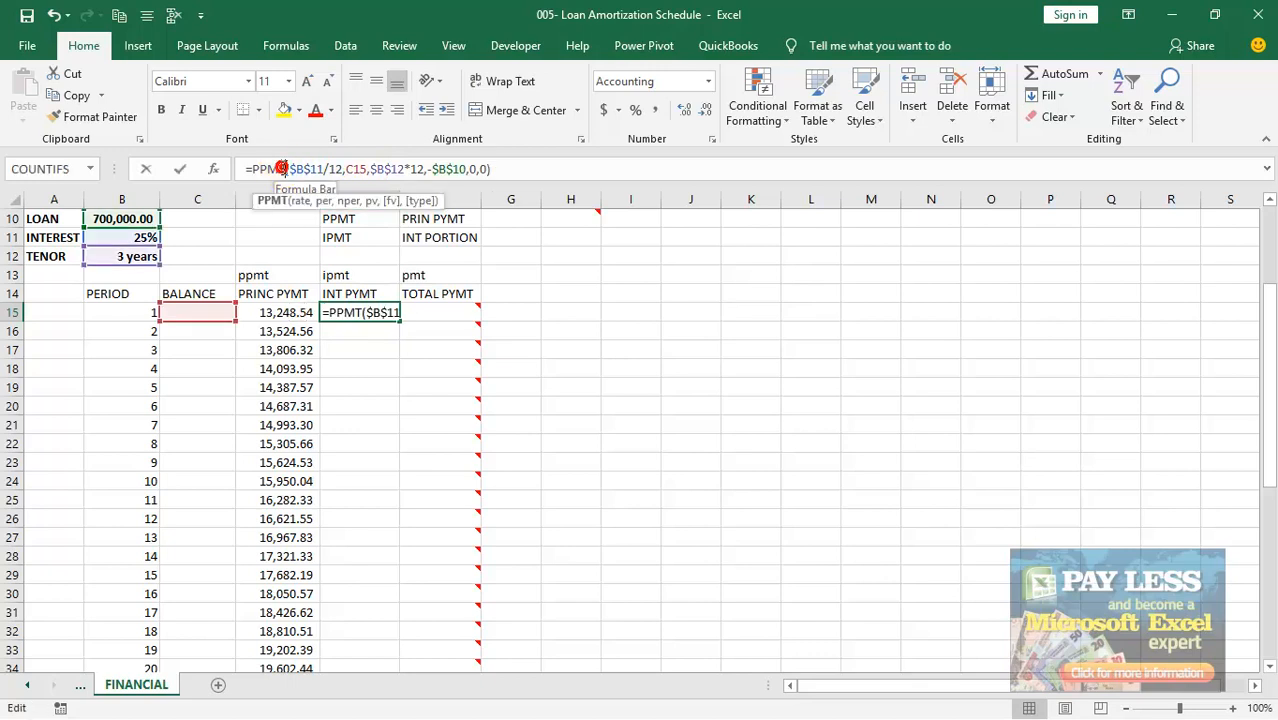
key(BackSpace)
key(BackSpace)
key(BackSpace)
key(BackSpace)
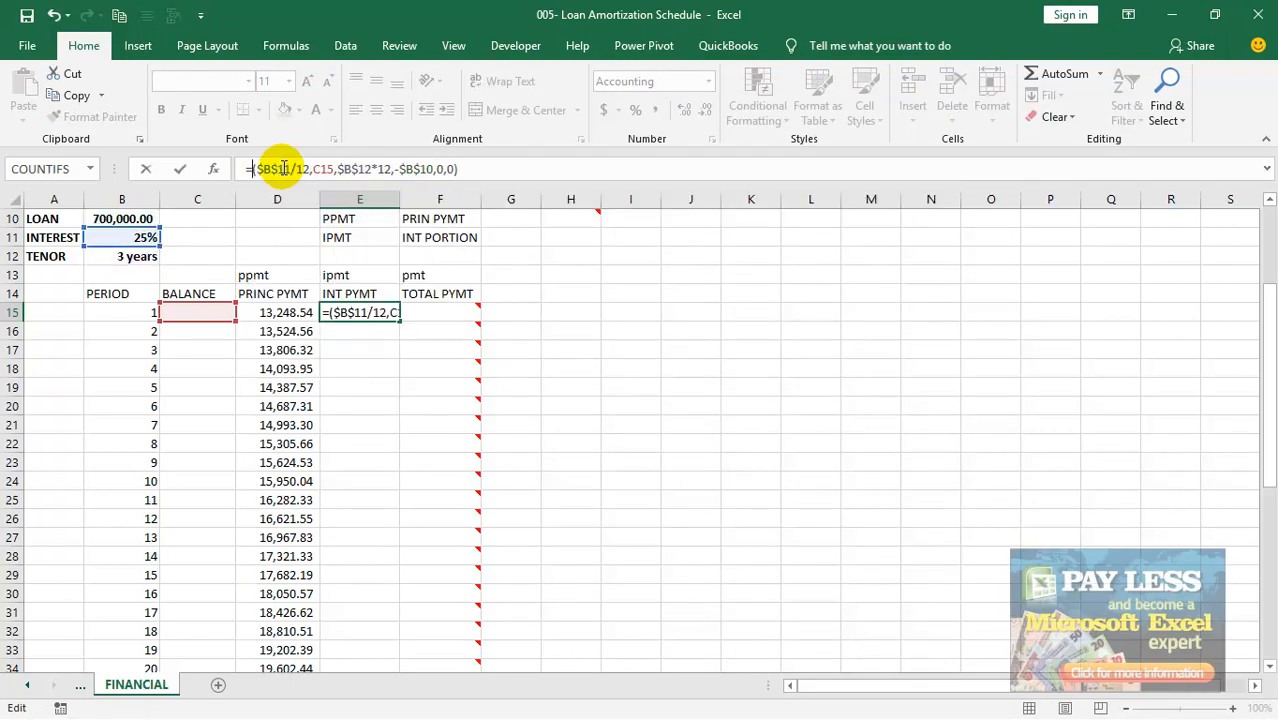
text(ip)
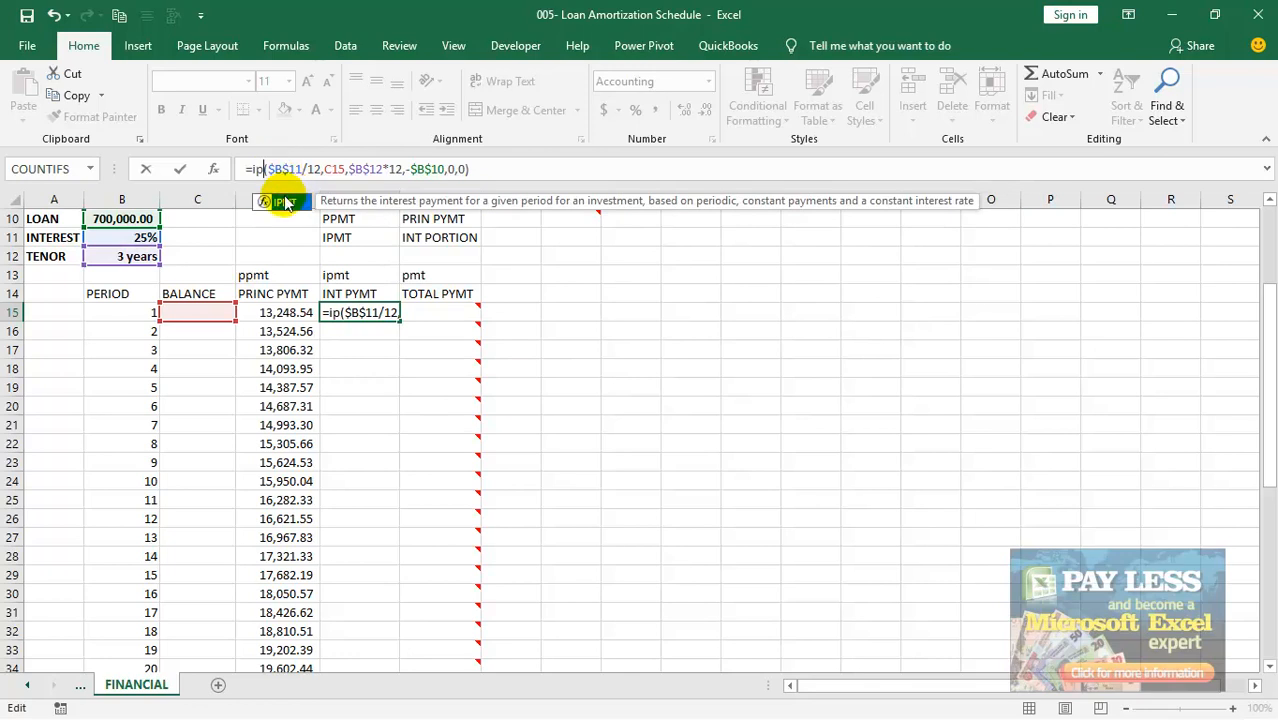
double_click(284, 200)
key(Return)
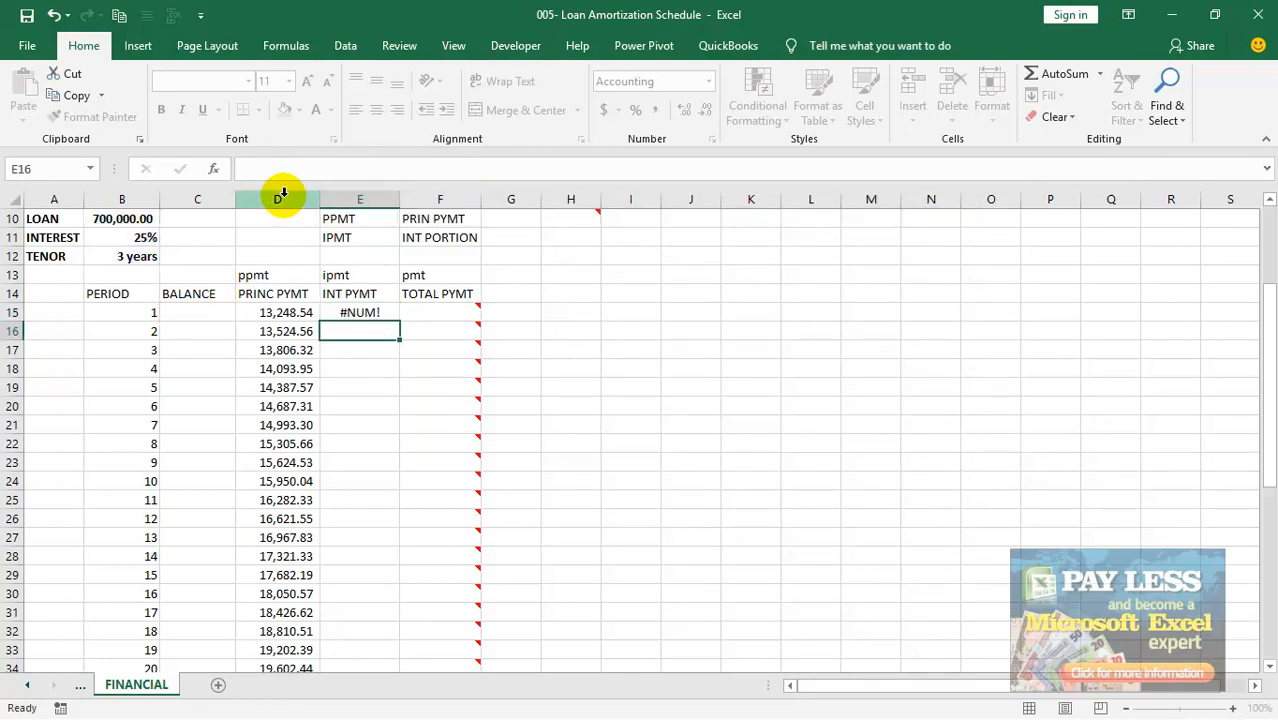
key(Up)
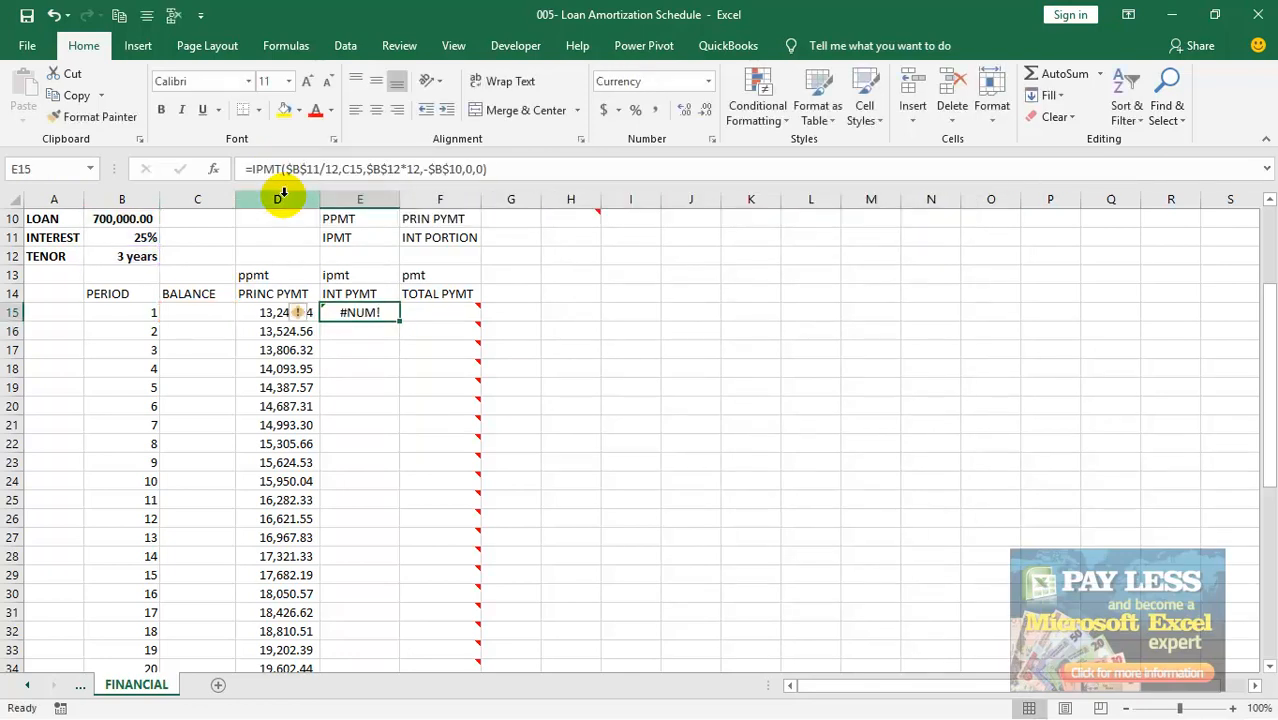
Step: Correct the period argument of the E15 IPMT formula to B15 and format the cell in comma style
click(302, 169)
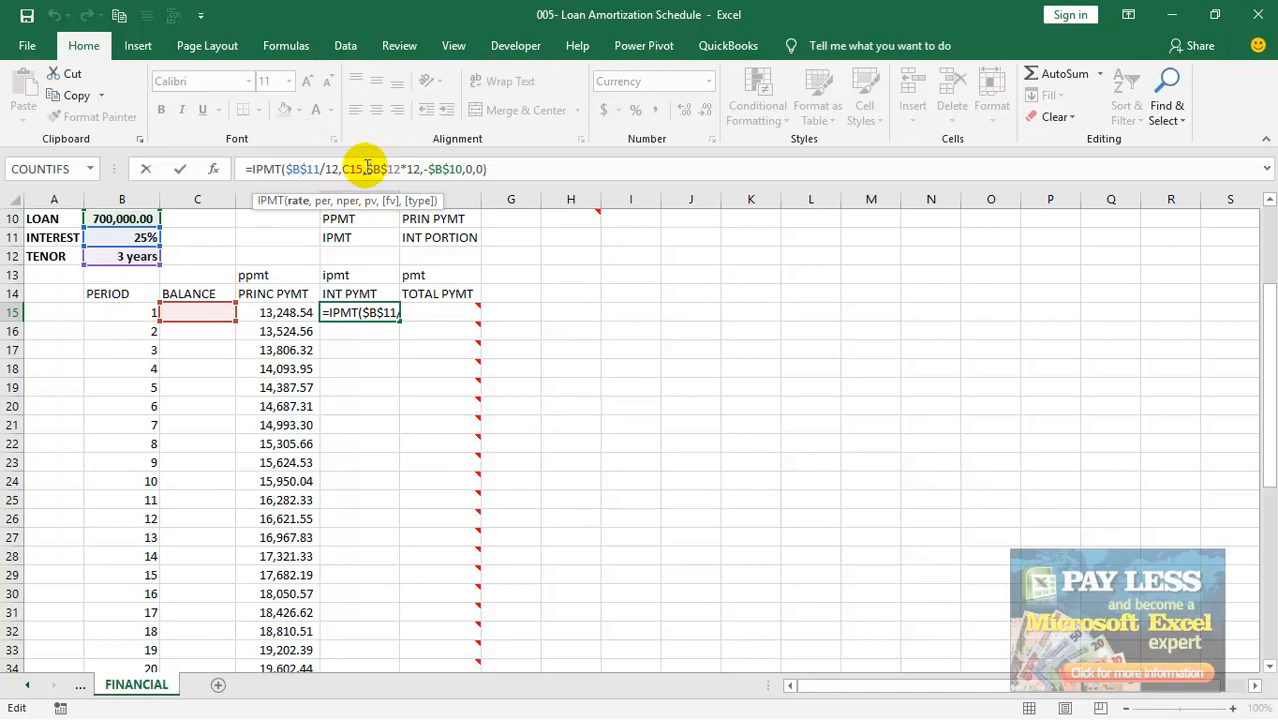
click(352, 169)
key(BackSpace)
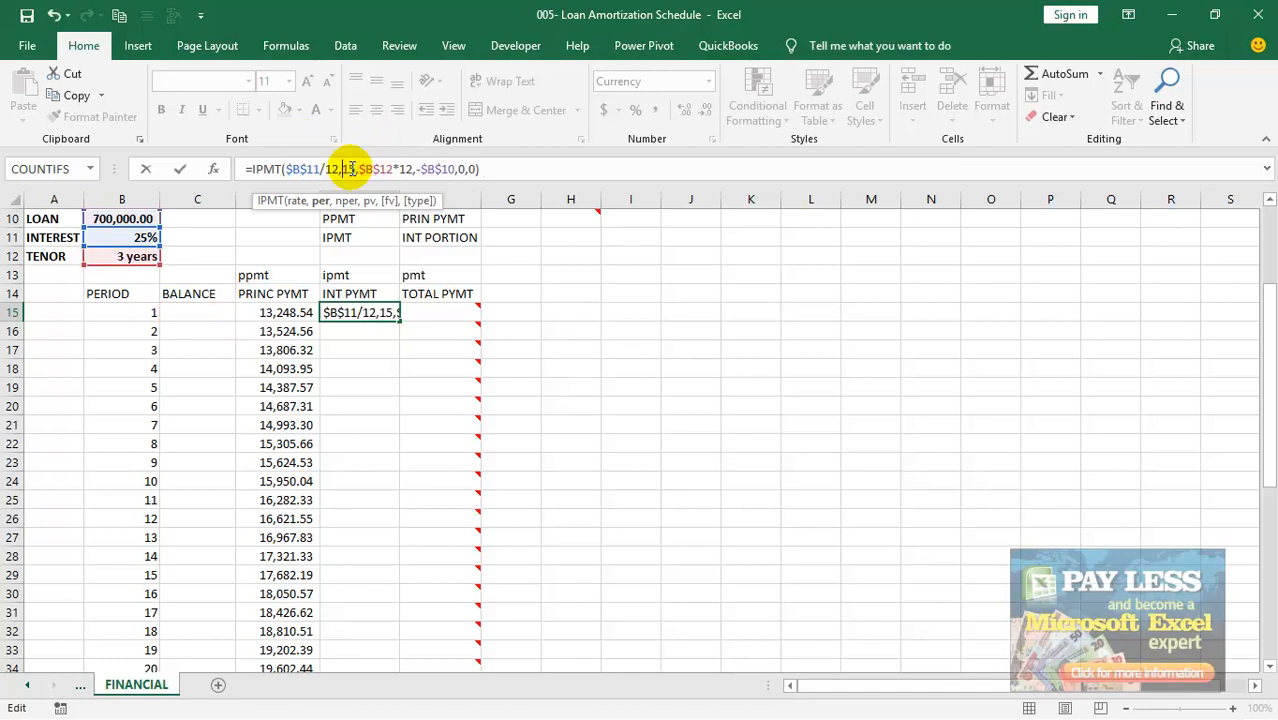
text(b)
key(Return)
key(Up)
click(655, 108)
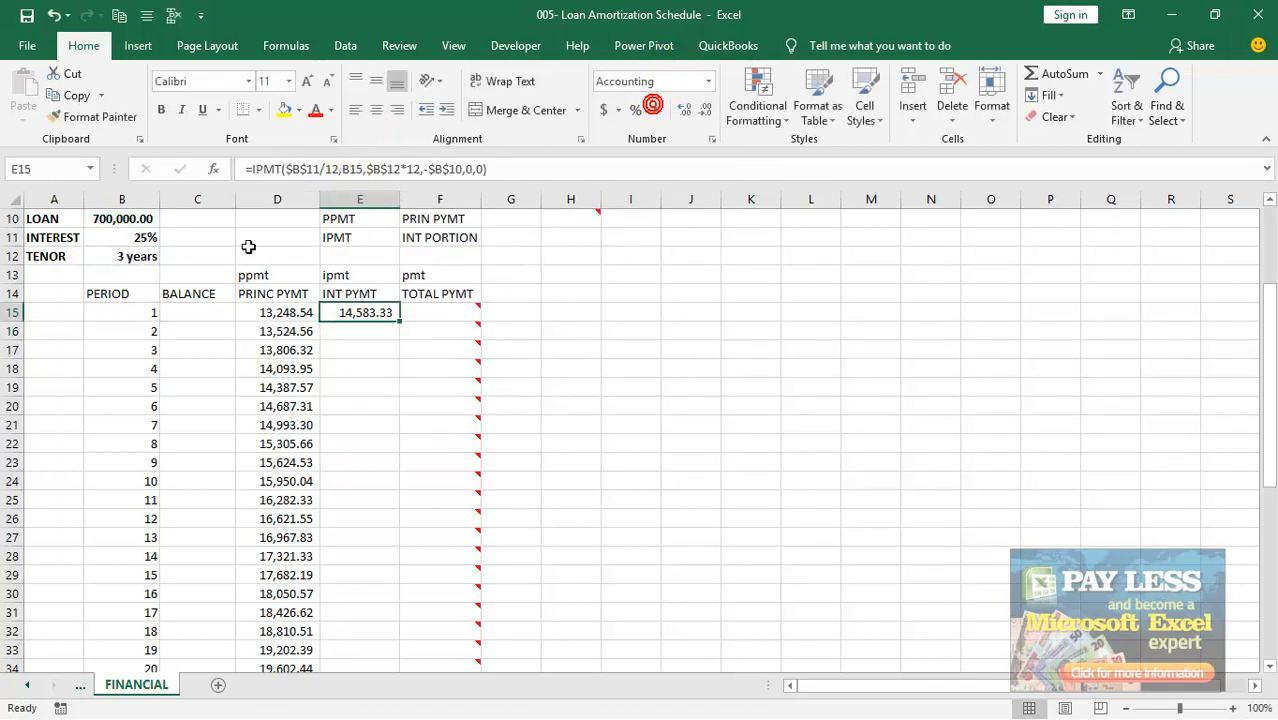
Step: Compare the PPMT formula in D15 with the IPMT formula in E15 and inspect its arguments without changing them
click(279, 312)
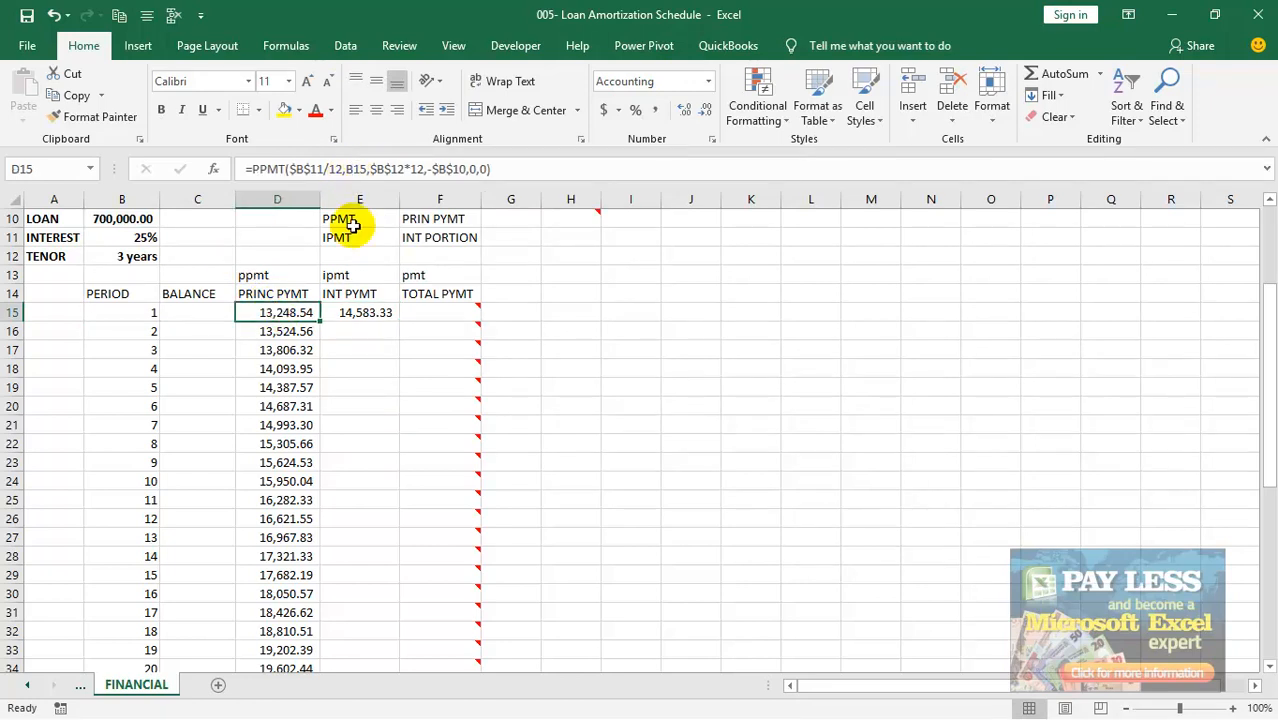
click(361, 312)
click(361, 312)
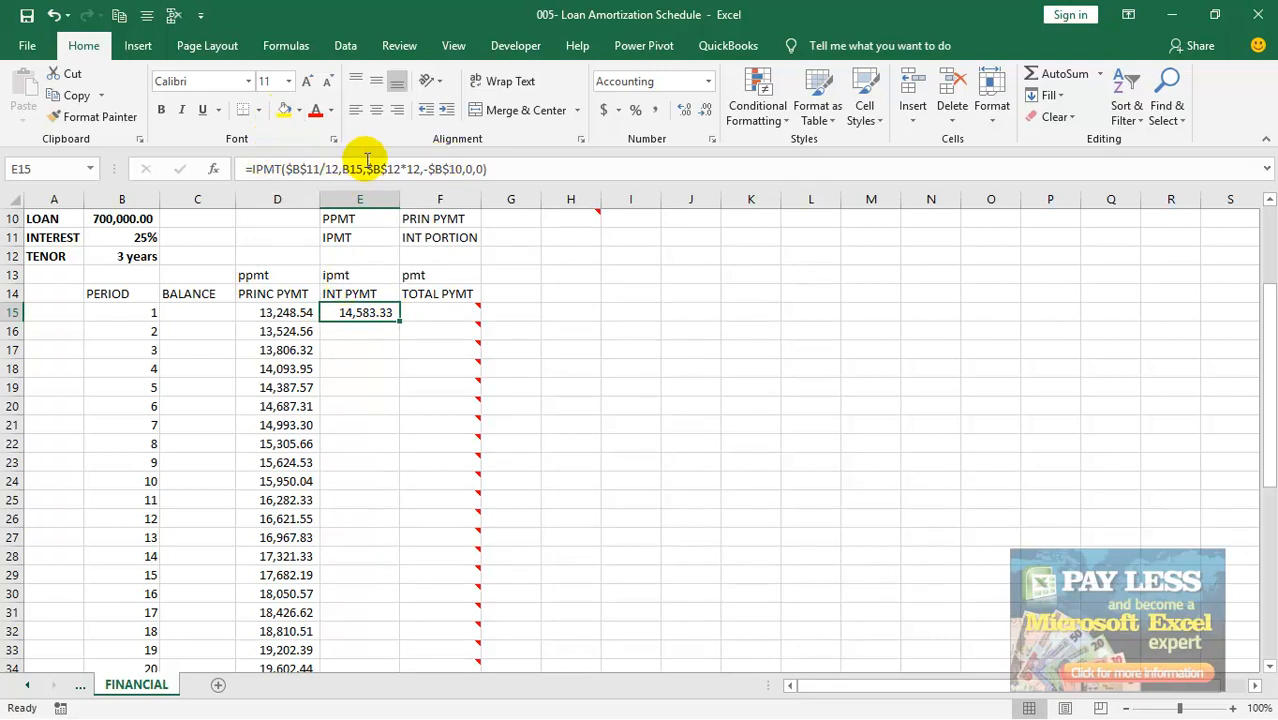
click(368, 160)
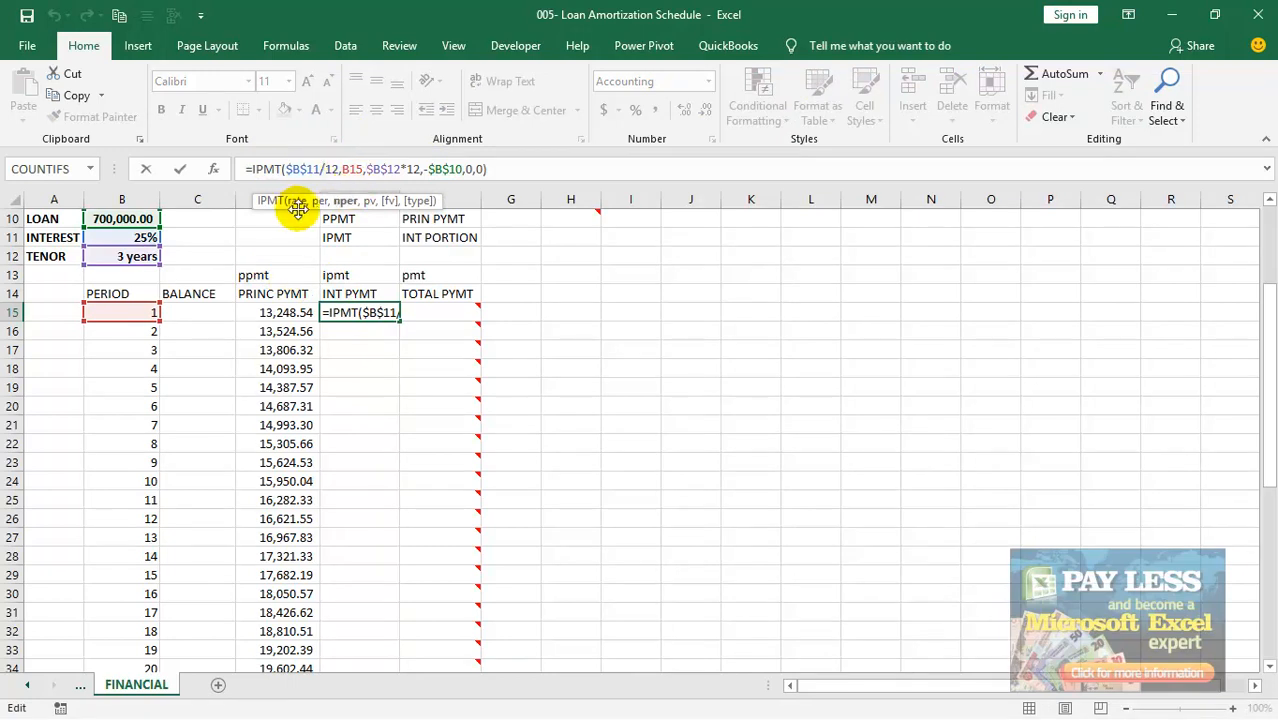
click(380, 349)
key(Escape)
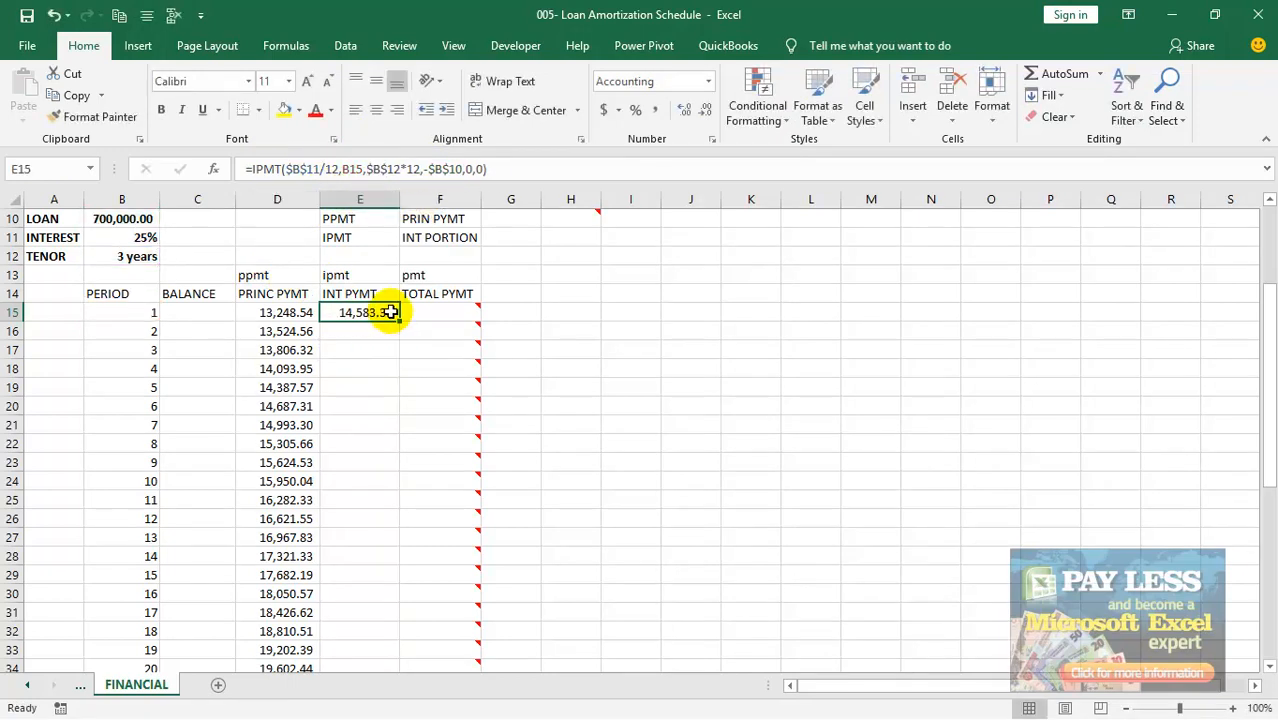
Step: Fill the IPMT formula from E15 down the INT PYMT column to period 36 in E50
drag(400, 320, 377, 631)
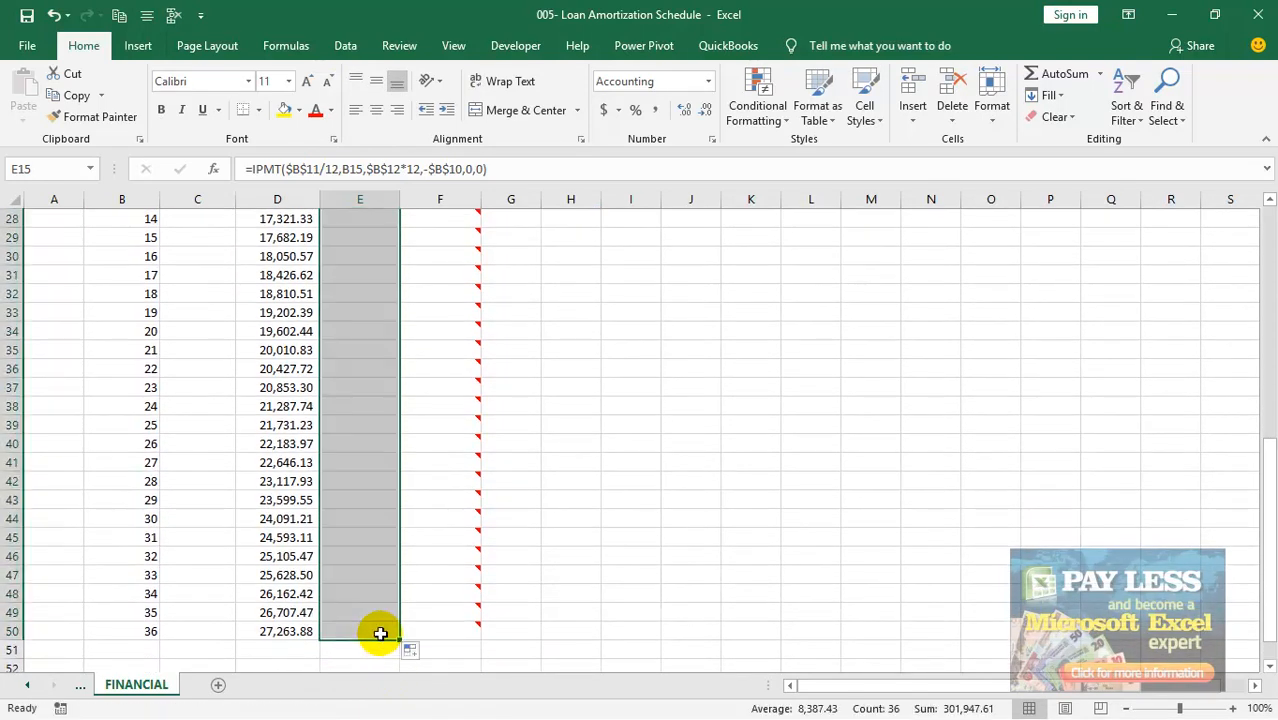
key(Up)
key(Up)
key(Up)
key(Up)
key(Up)
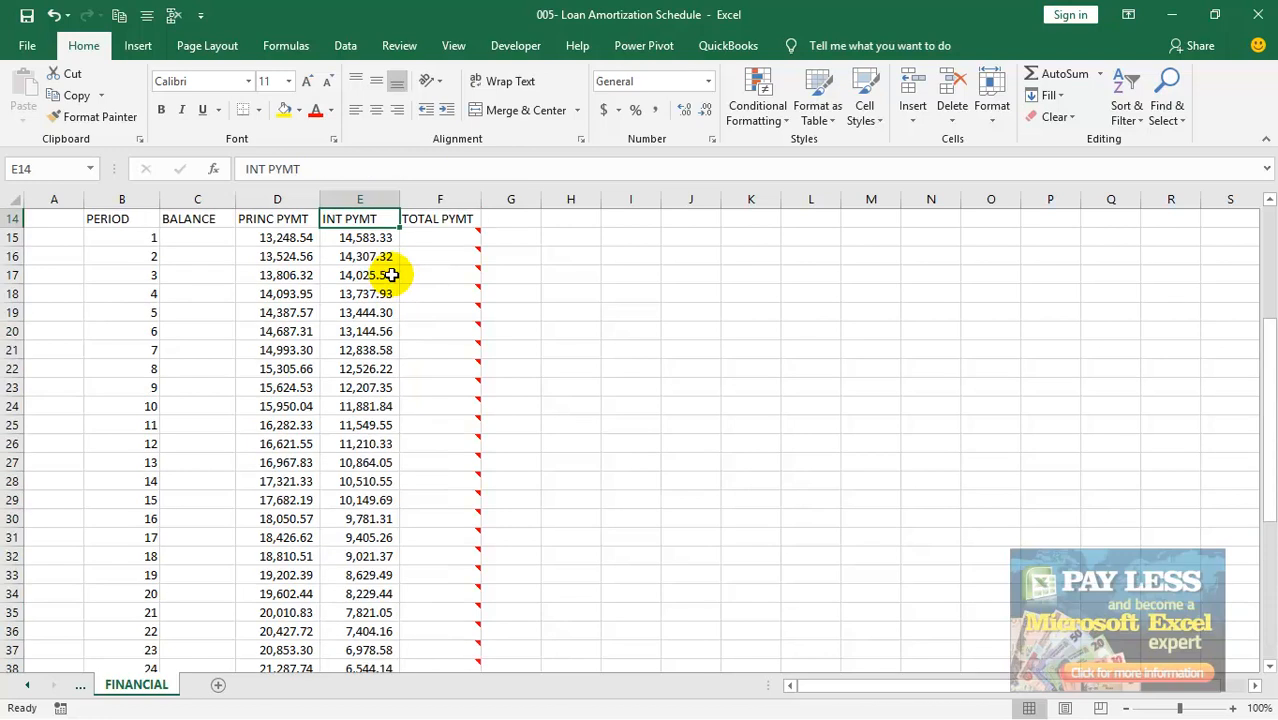
Step: Start a PMT formula in the TOTAL PYMT cell F15 with the absolute monthly rate $B$11/12
key(Down)
key(Down)
key(Right)
key(Right)
key(Down)
key(Down)
key(Down)
key(Left)
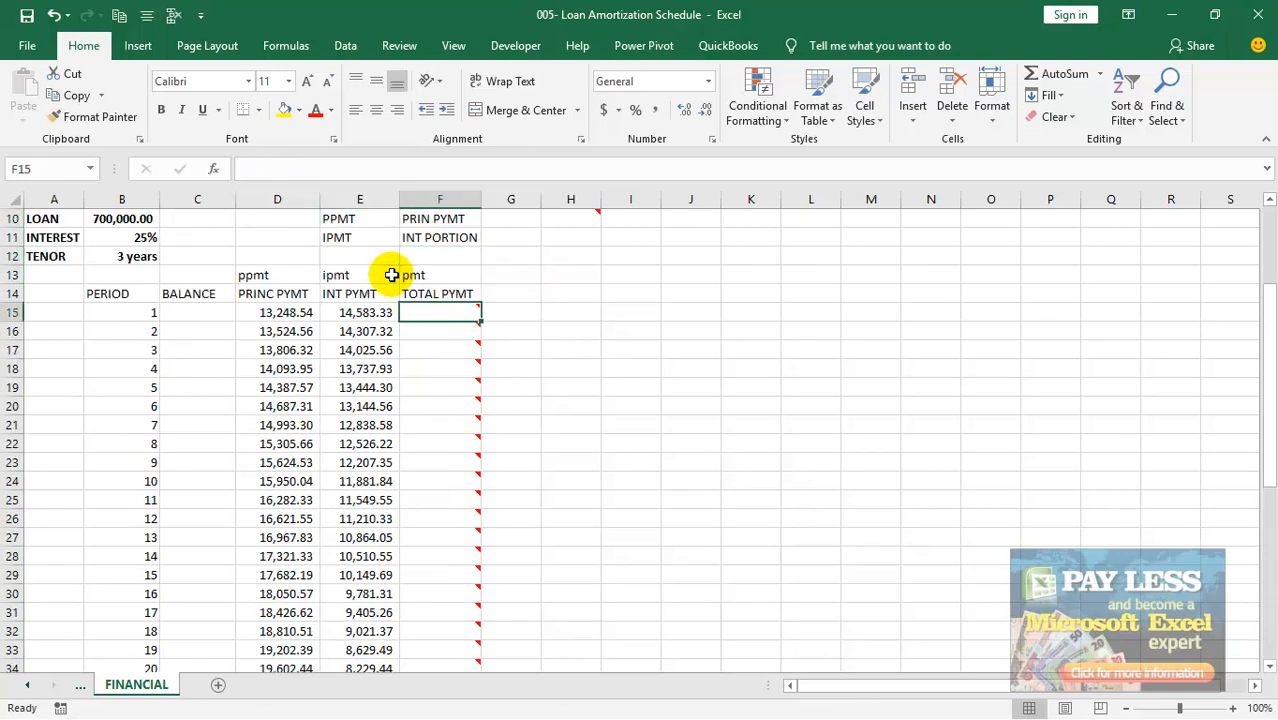
text(=pmt)
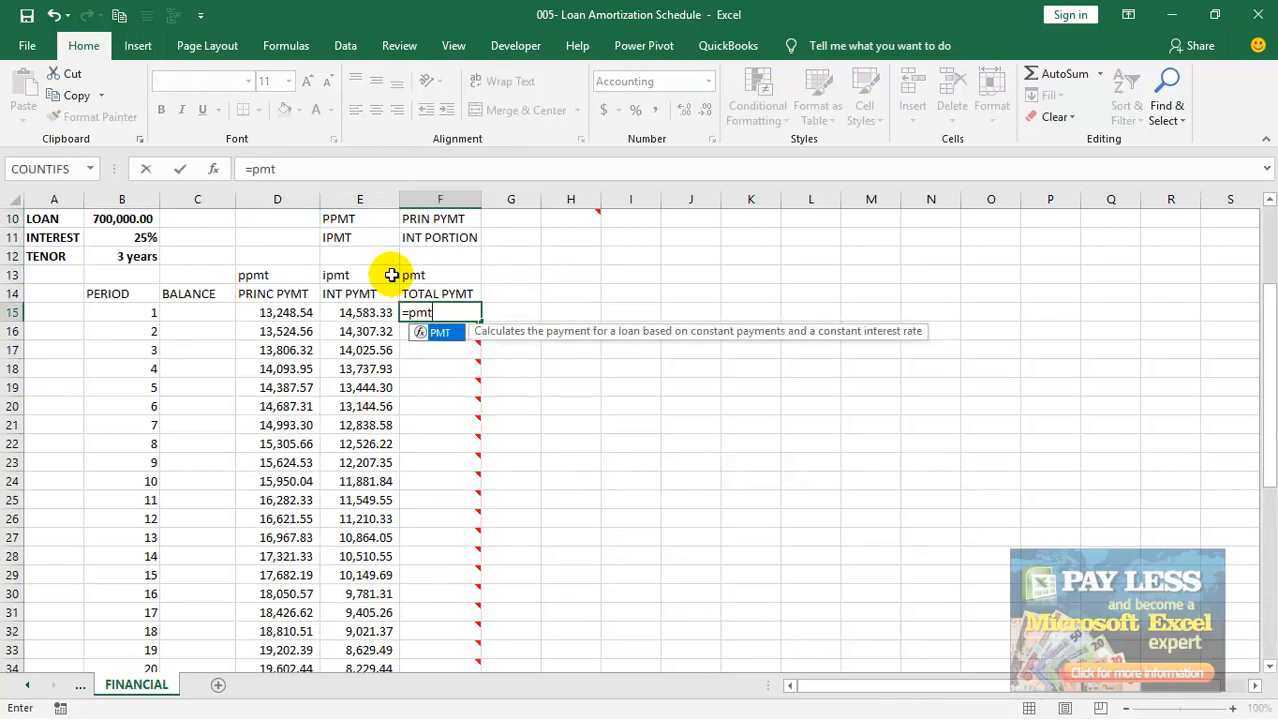
text(()
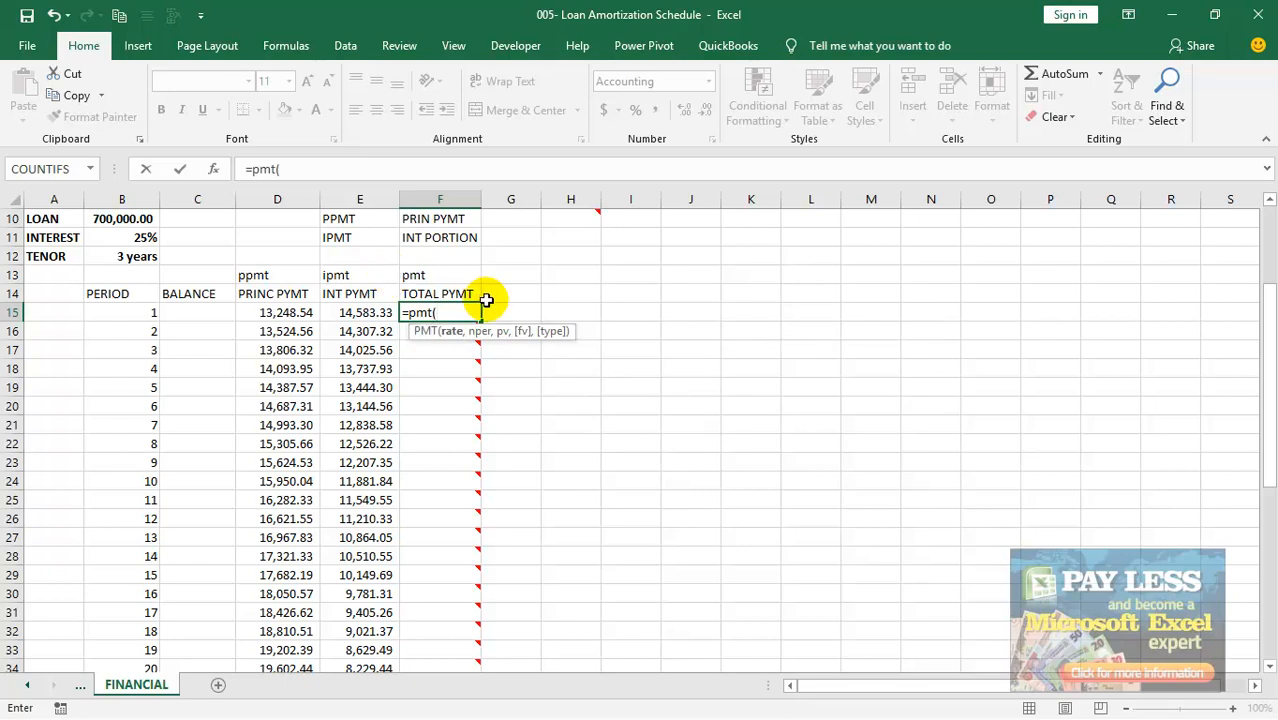
click(136, 237)
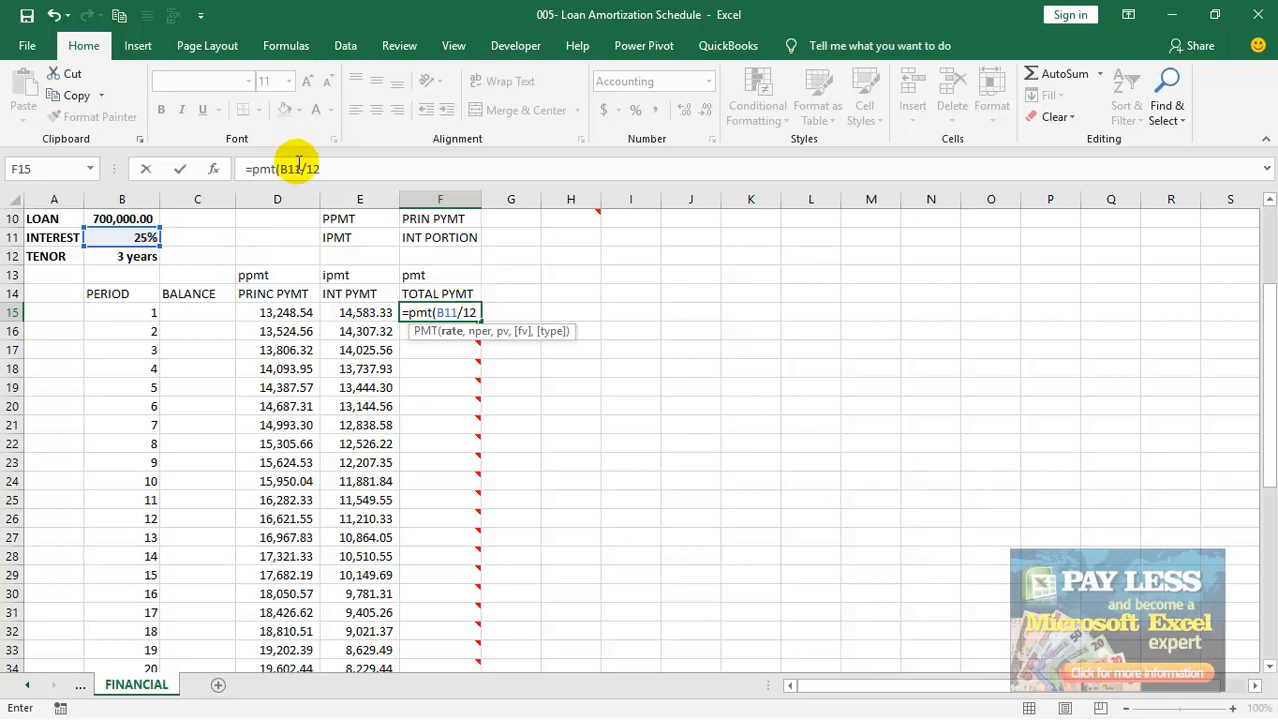
double_click(292, 168)
key(F4)
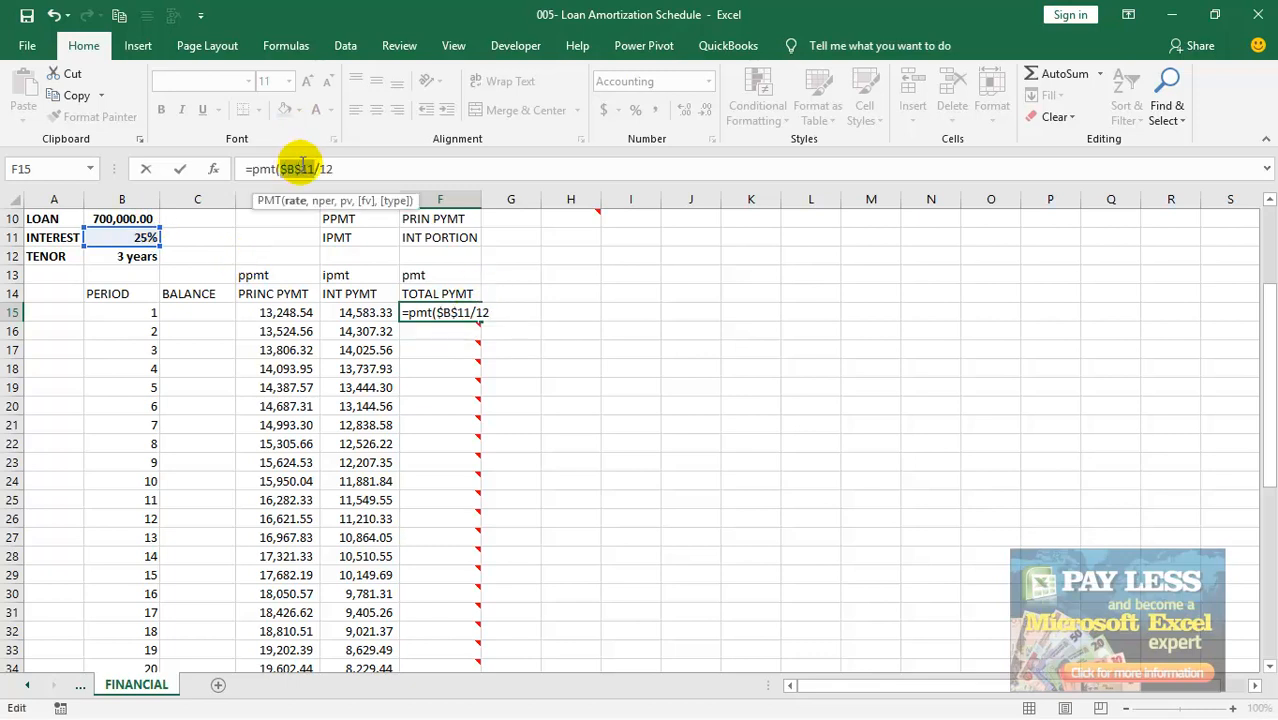
click(340, 168)
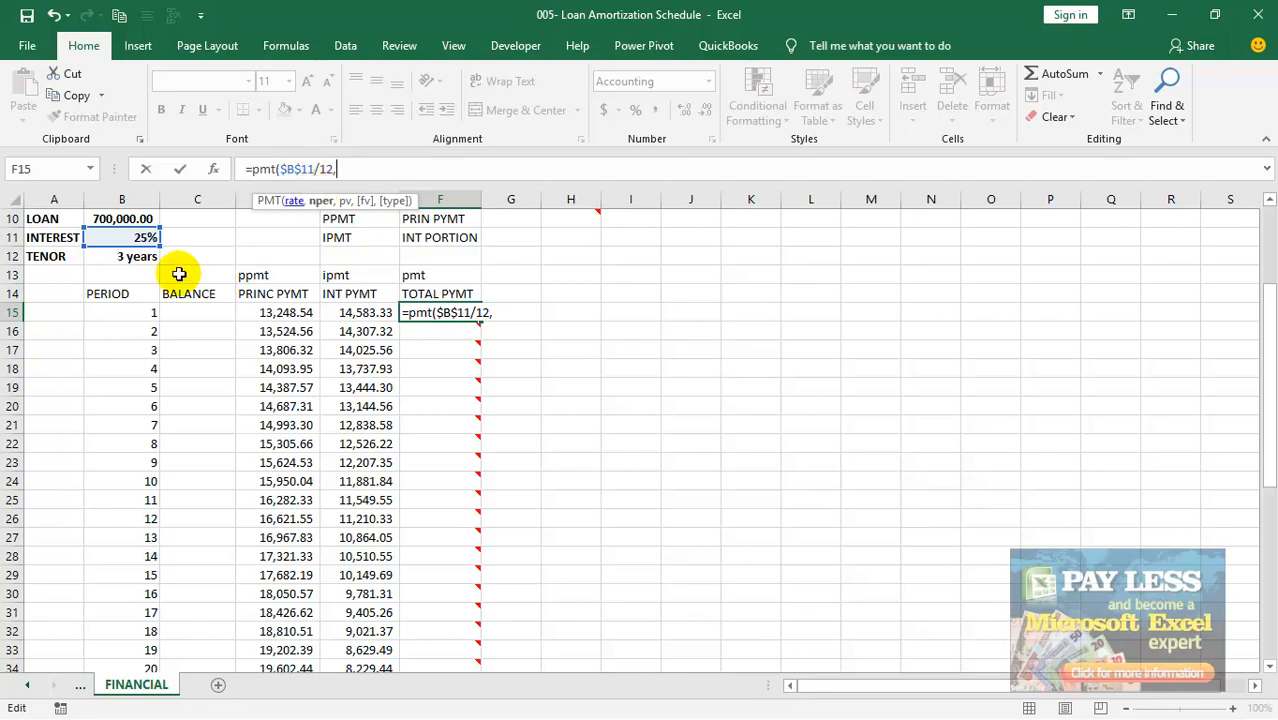
Step: Complete the F15 PMT formula with $B$12*12 periods, present value -$B$10, future value 0 and end-of-period type 0
click(114, 259)
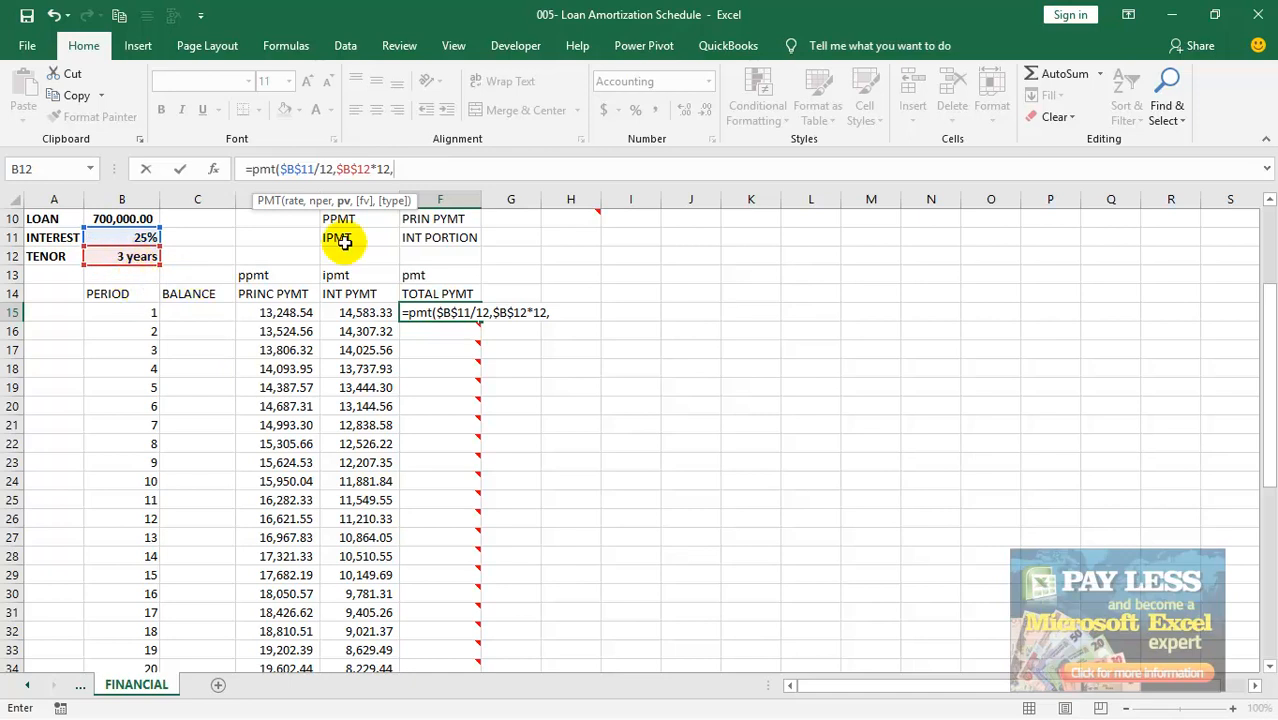
click(127, 219)
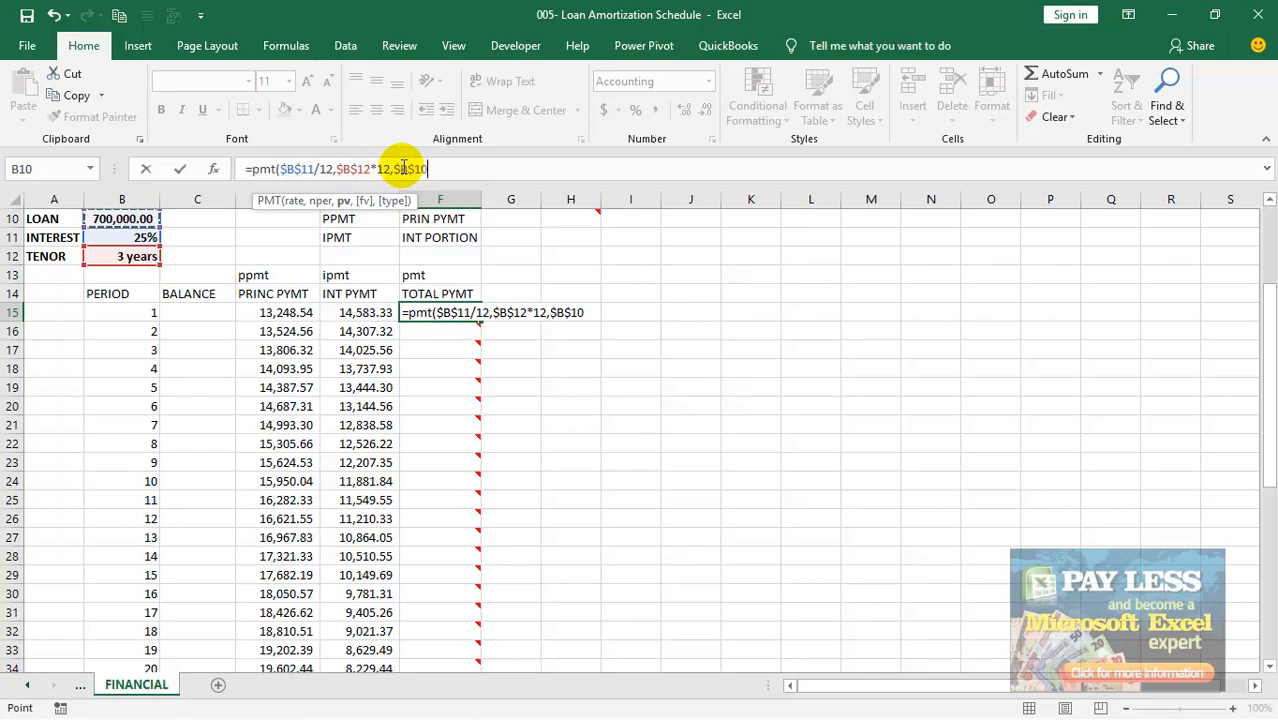
click(396, 168)
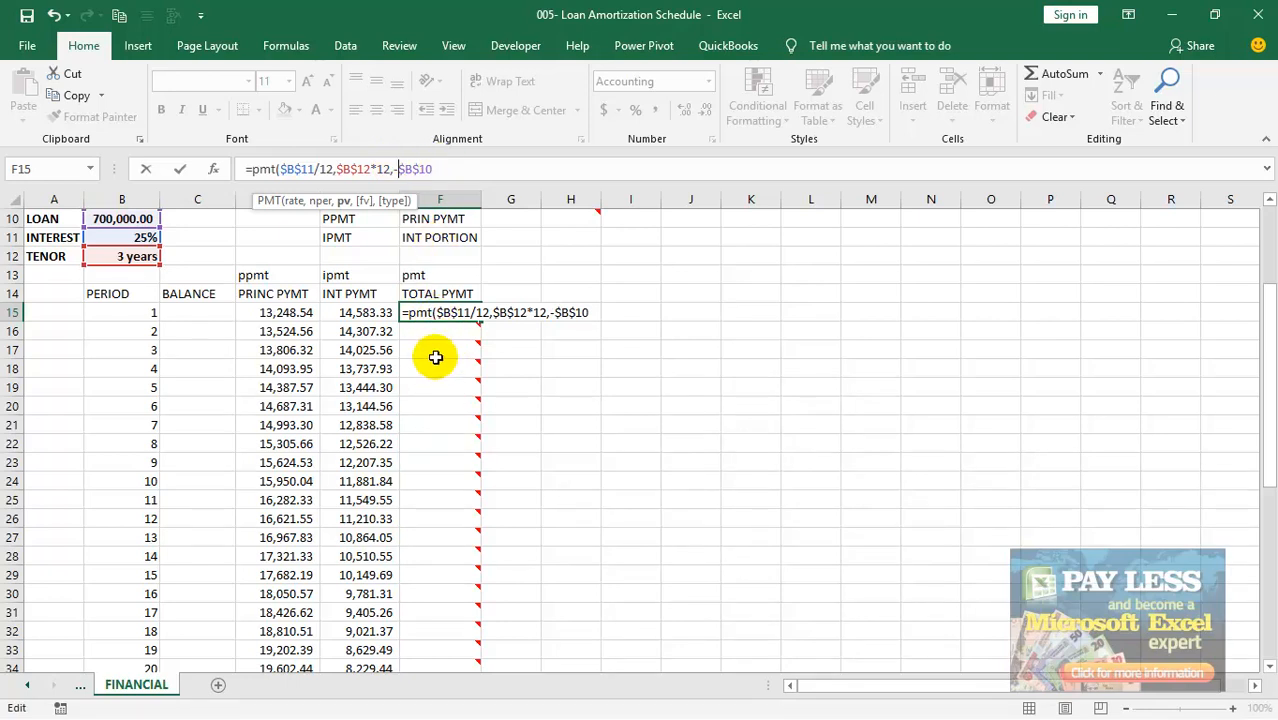
click(448, 168)
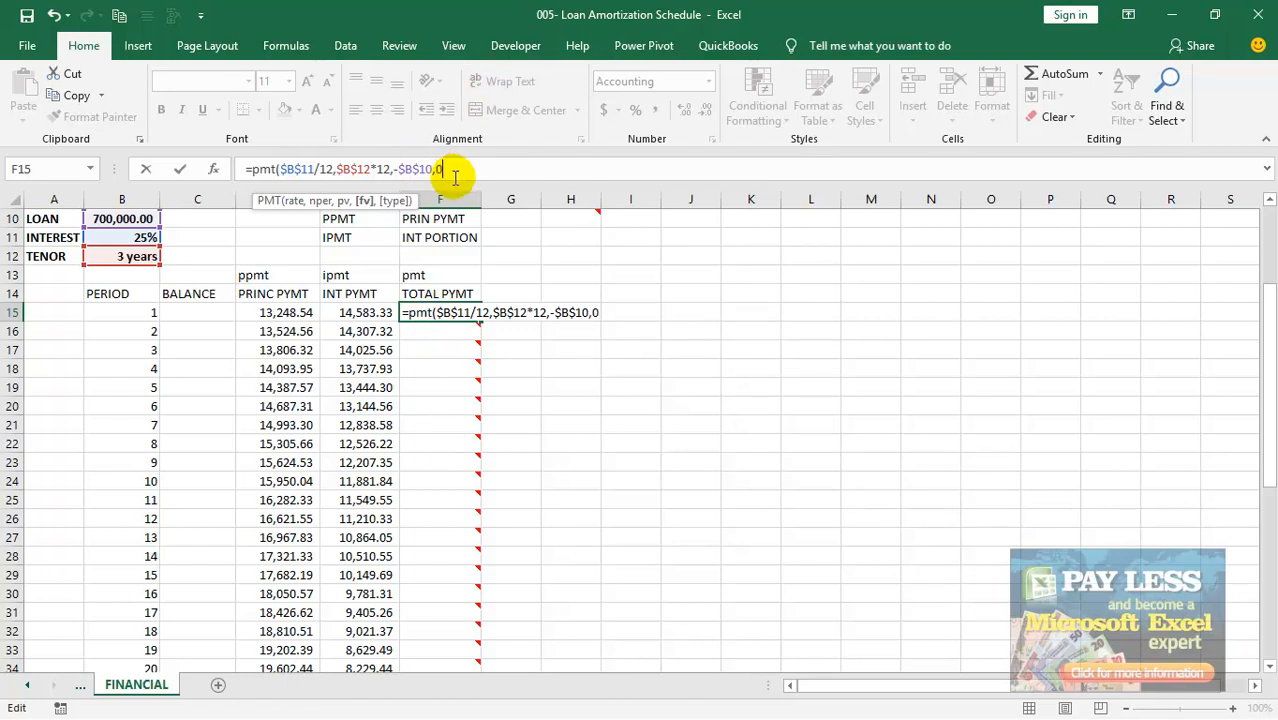
text(,)
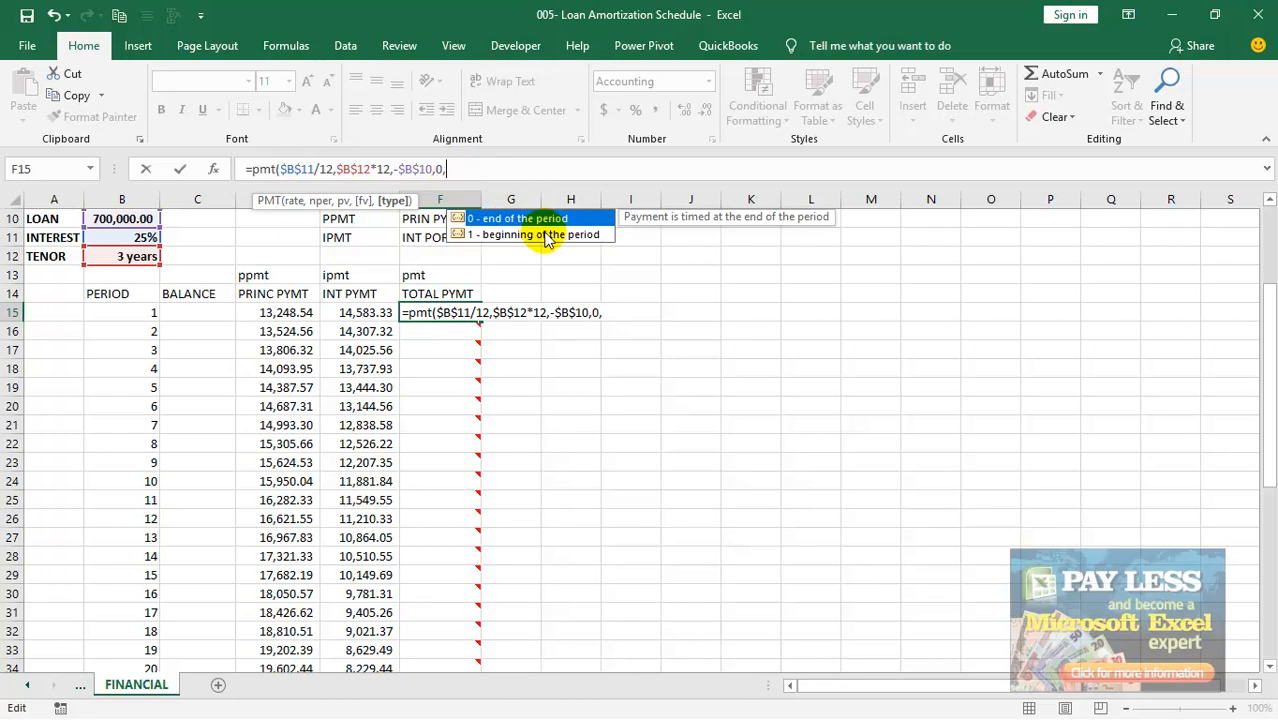
double_click(537, 218)
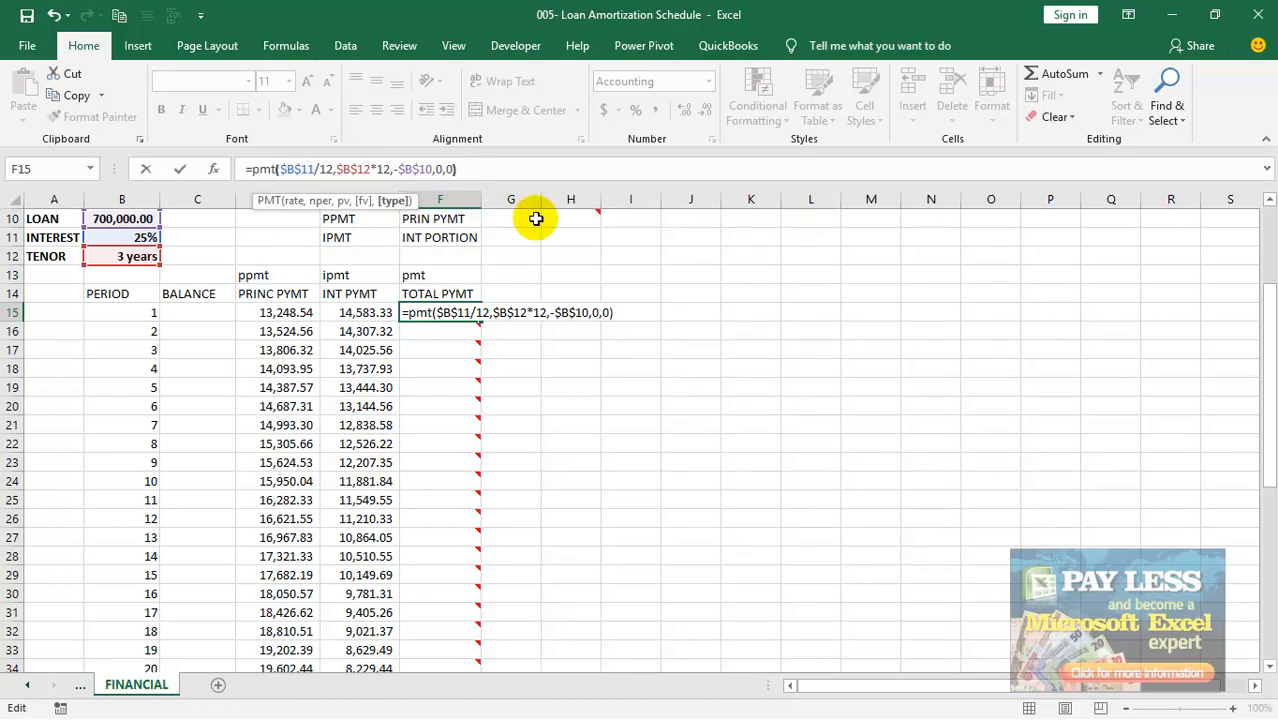
key(Return)
Step: Format F15 in comma style, check it against the sum of D15:E15, and fill the PMT formula down to F50
click(447, 311)
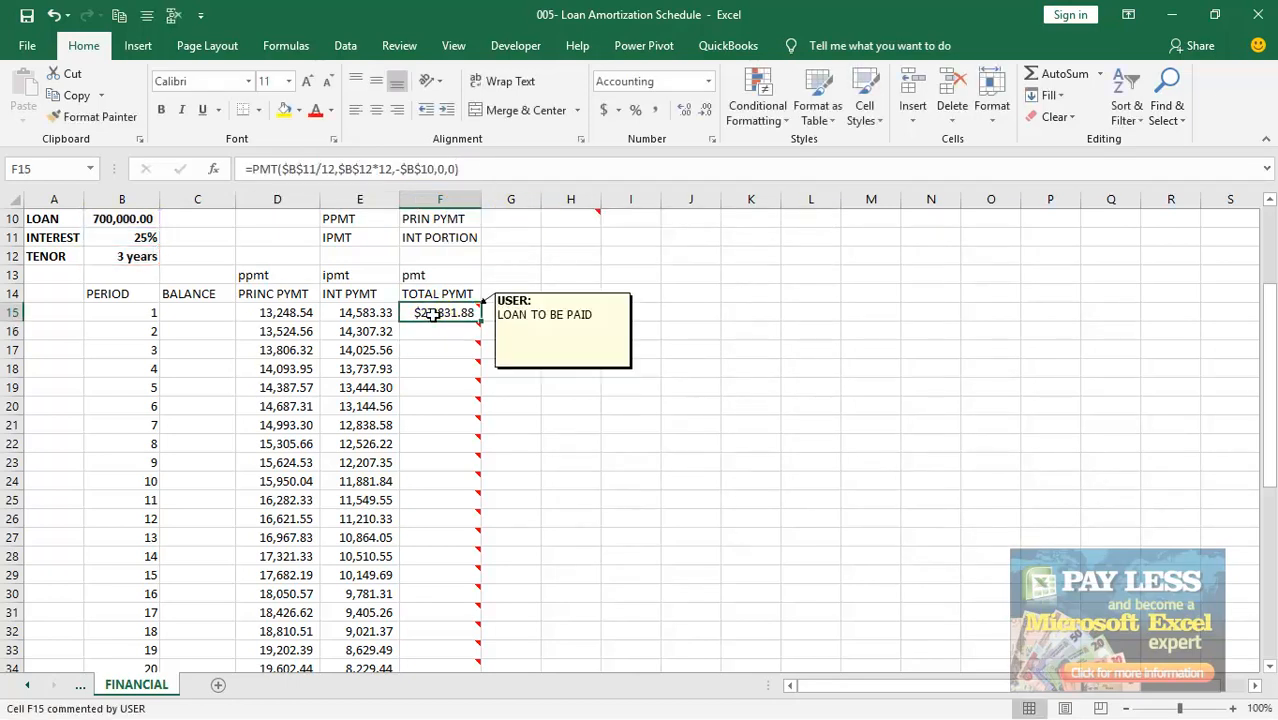
click(655, 109)
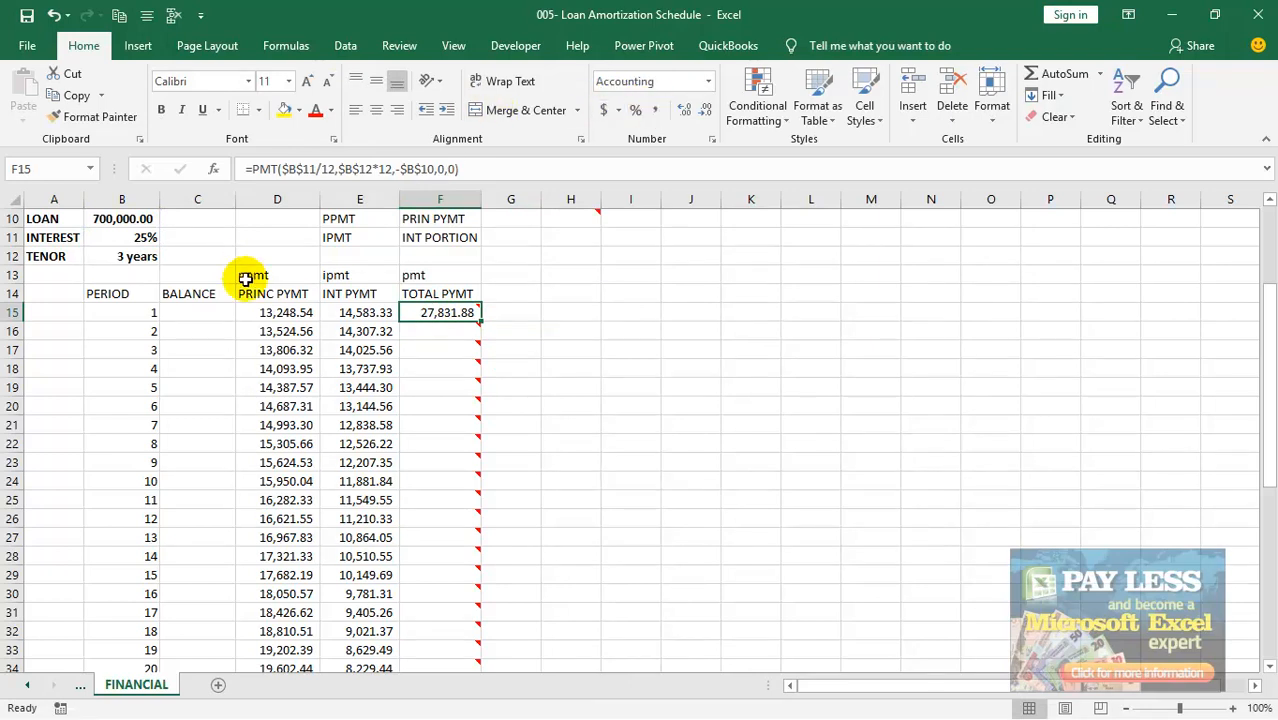
drag(262, 308, 368, 310)
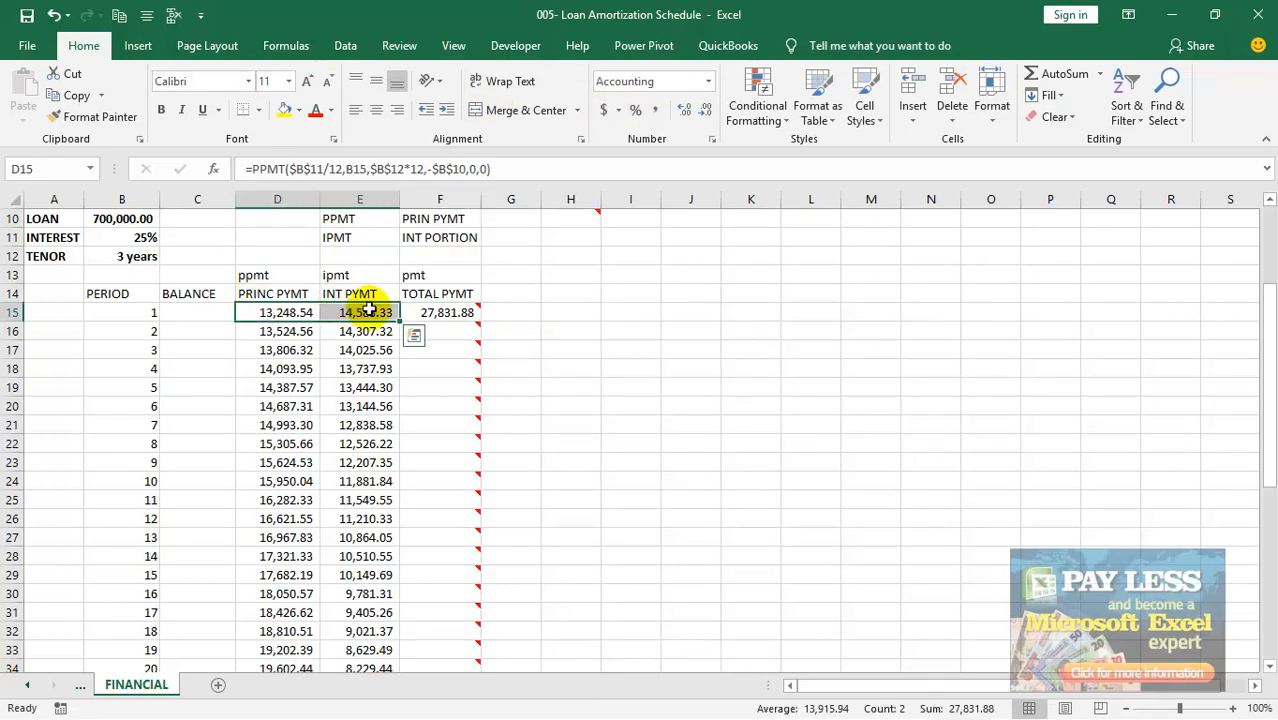
click(445, 312)
drag(480, 321, 459, 642)
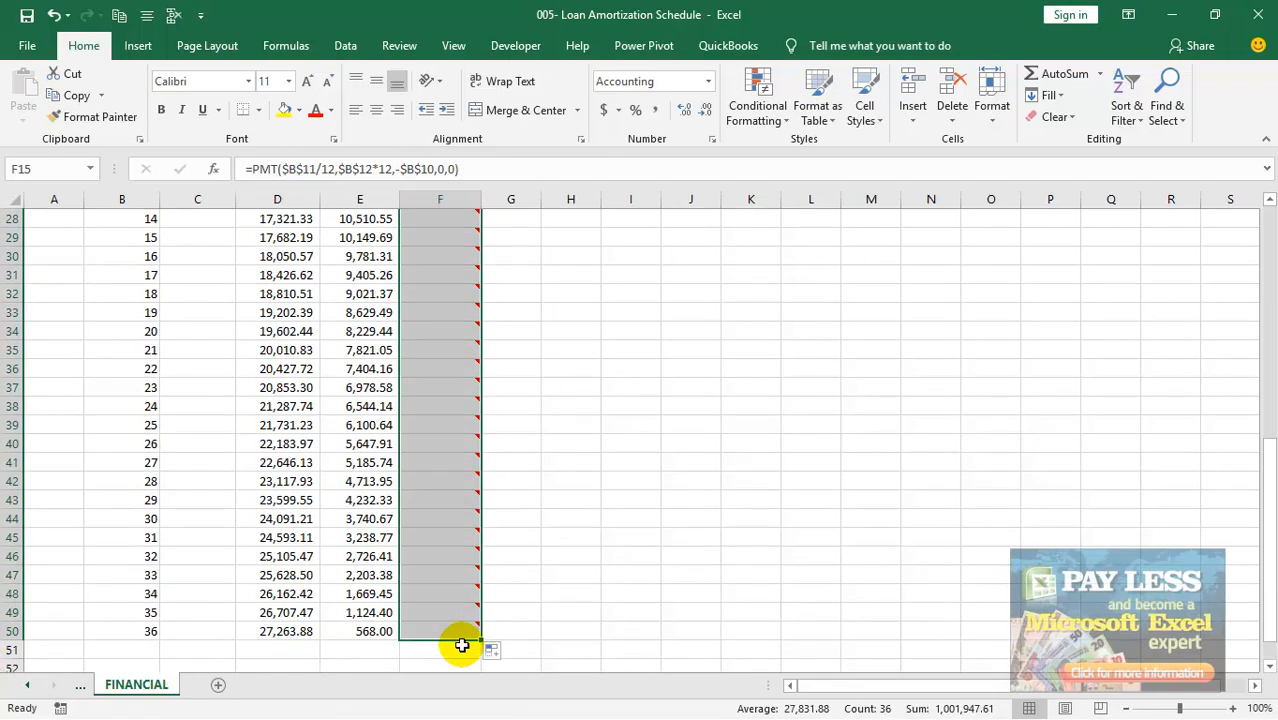
Step: Review the filled total payments up the TOTAL PYMT column to the loan data above the schedule
click(447, 537)
key(Up)
key(Up)
key(Up)
key(Up)
key(Up)
key(Up)
key(Up)
key(Up)
key(Up)
key(Up)
key(Up)
key(Up)
key(Up)
key(Up)
key(Up)
key(Up)
key(Up)
key(Up)
key(Up)
key(Up)
key(Up)
key(Left)
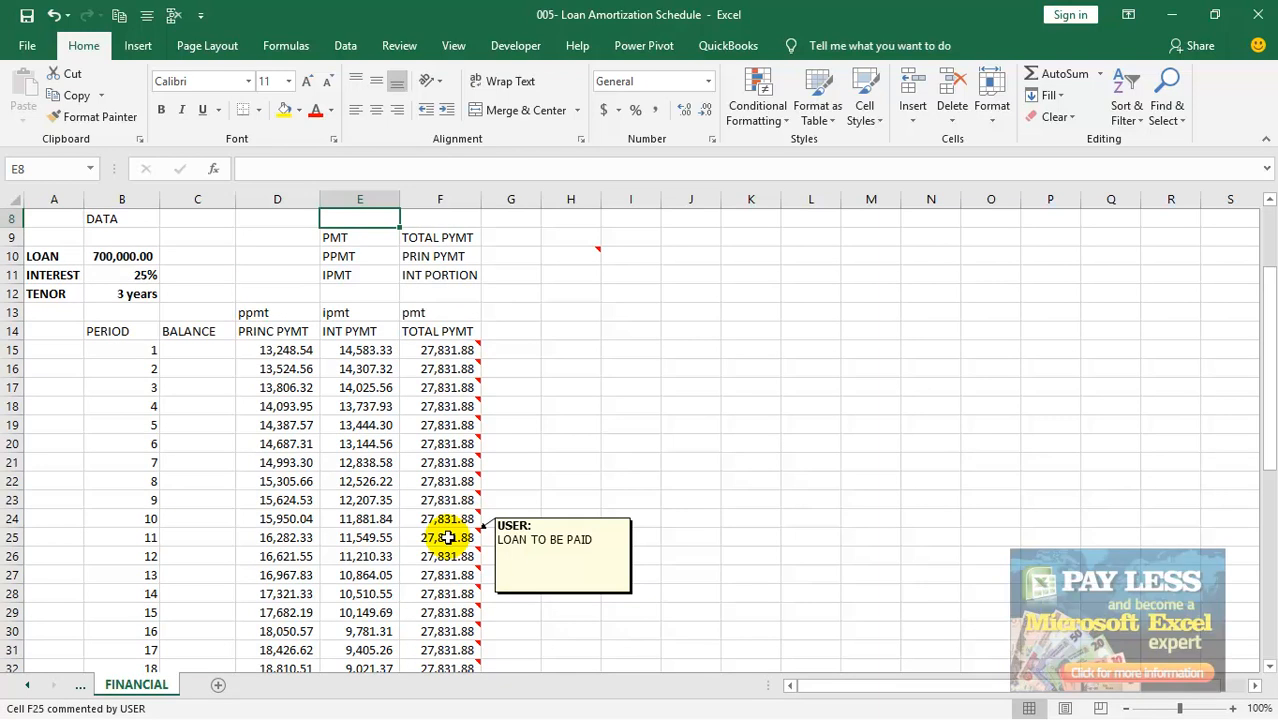
Step: Enter the first-period balance in C15 as loan plus interest minus total payment, =B10+E15-F15
click(197, 349)
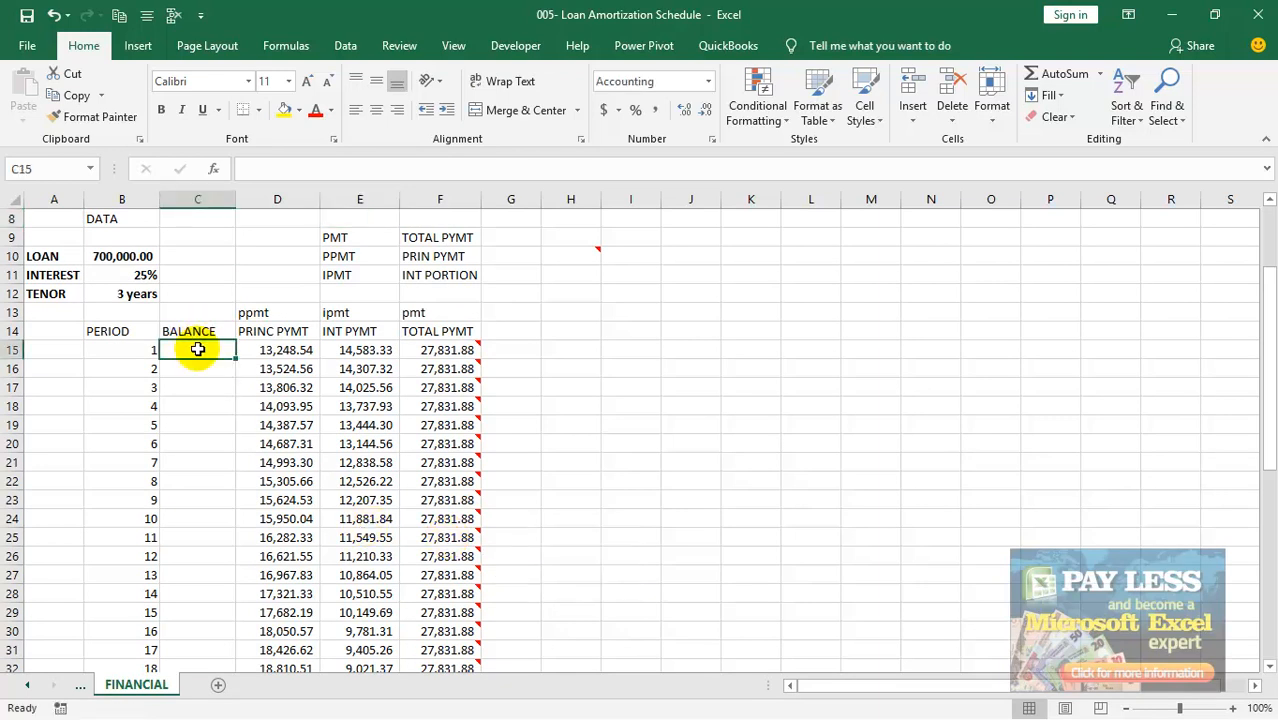
text(=)
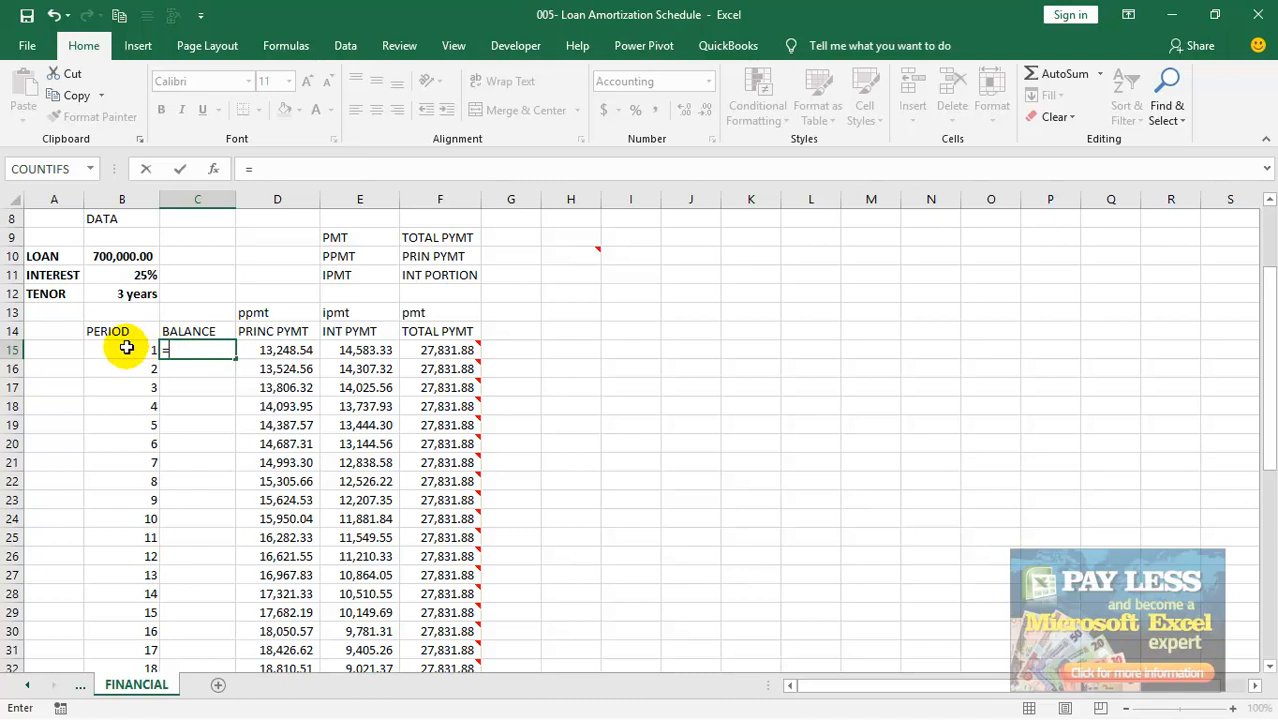
click(107, 258)
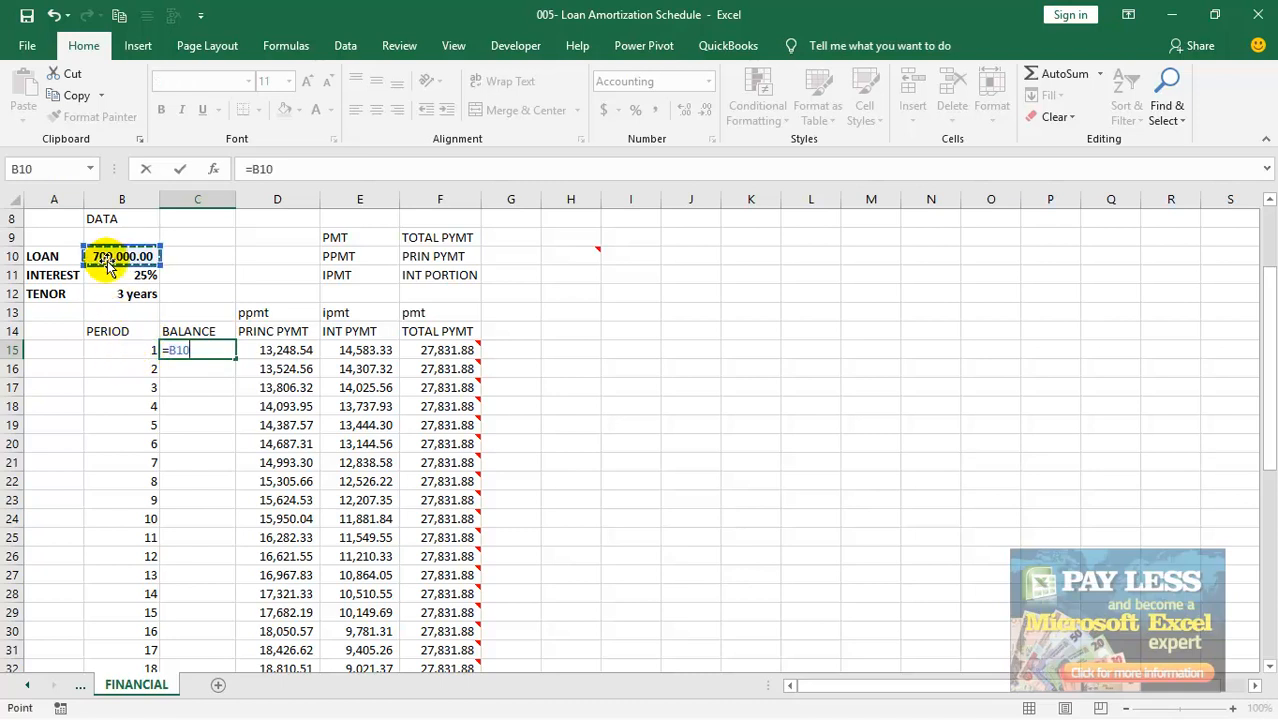
text(+)
click(354, 348)
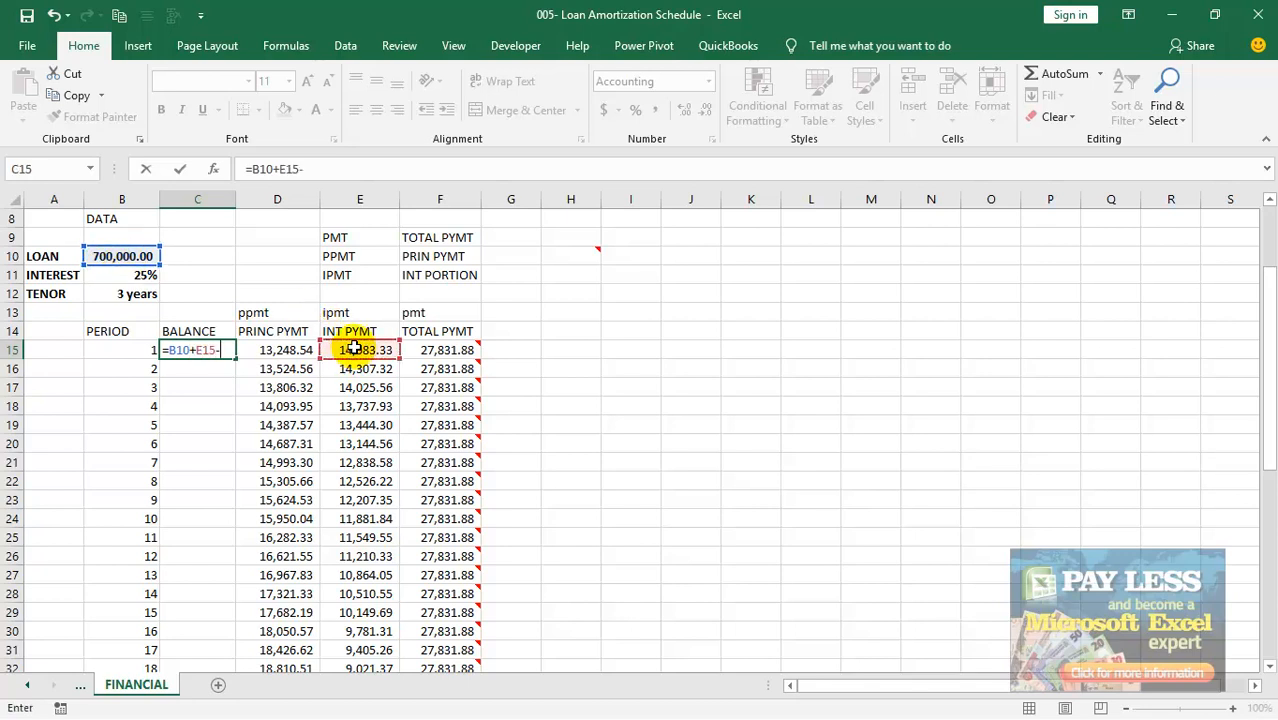
text(-)
click(433, 349)
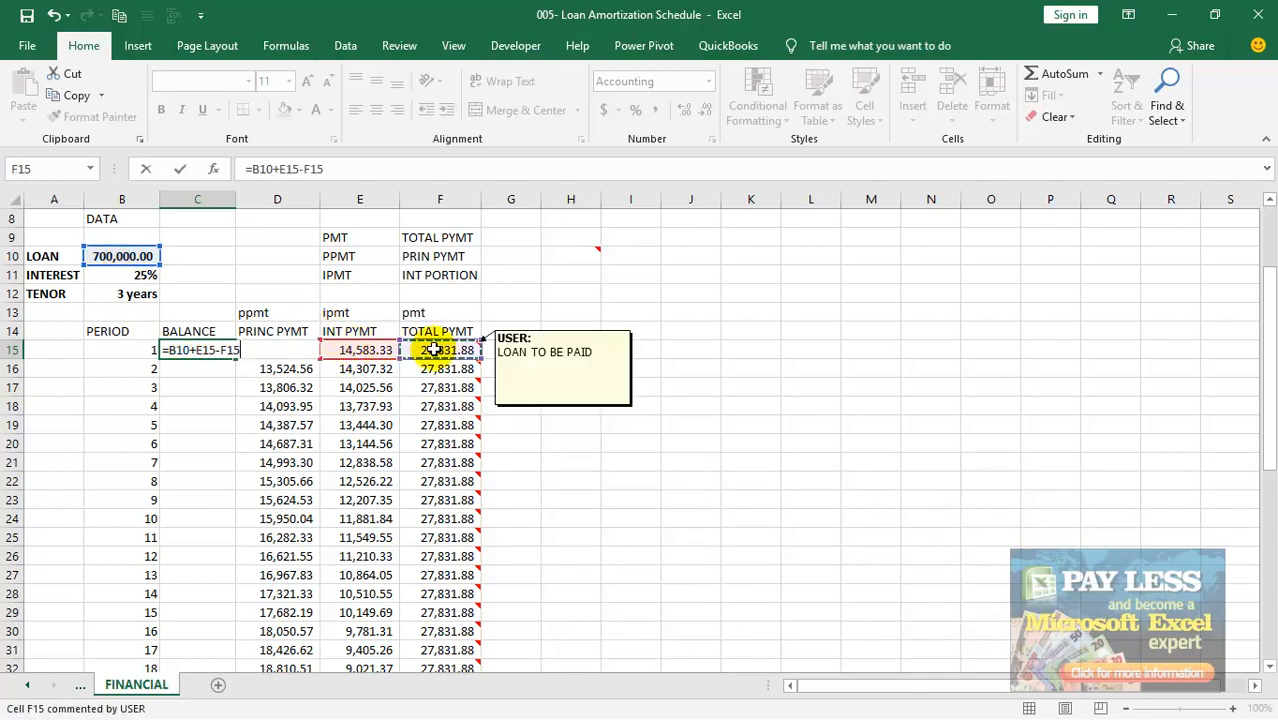
key(Return)
key(Up)
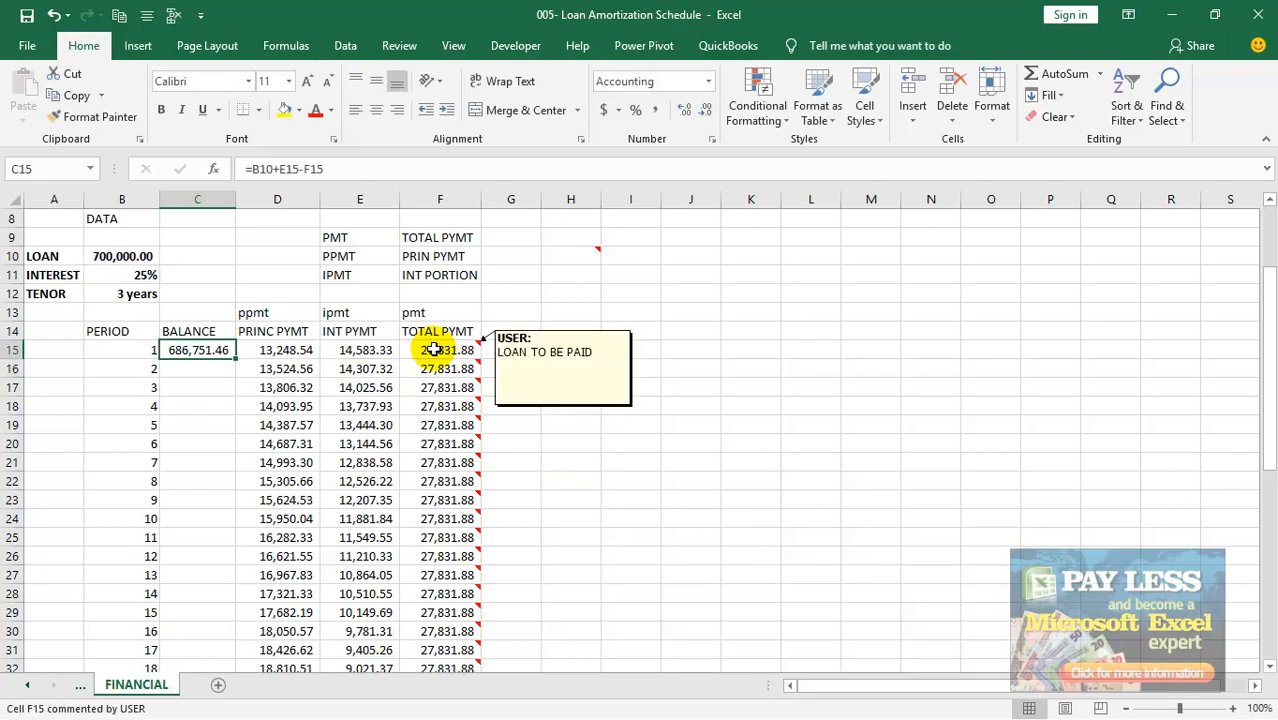
Step: Enter the second-period balance in C16 as previous balance plus interest minus total payment, =C15+E16-F16
key(Down)
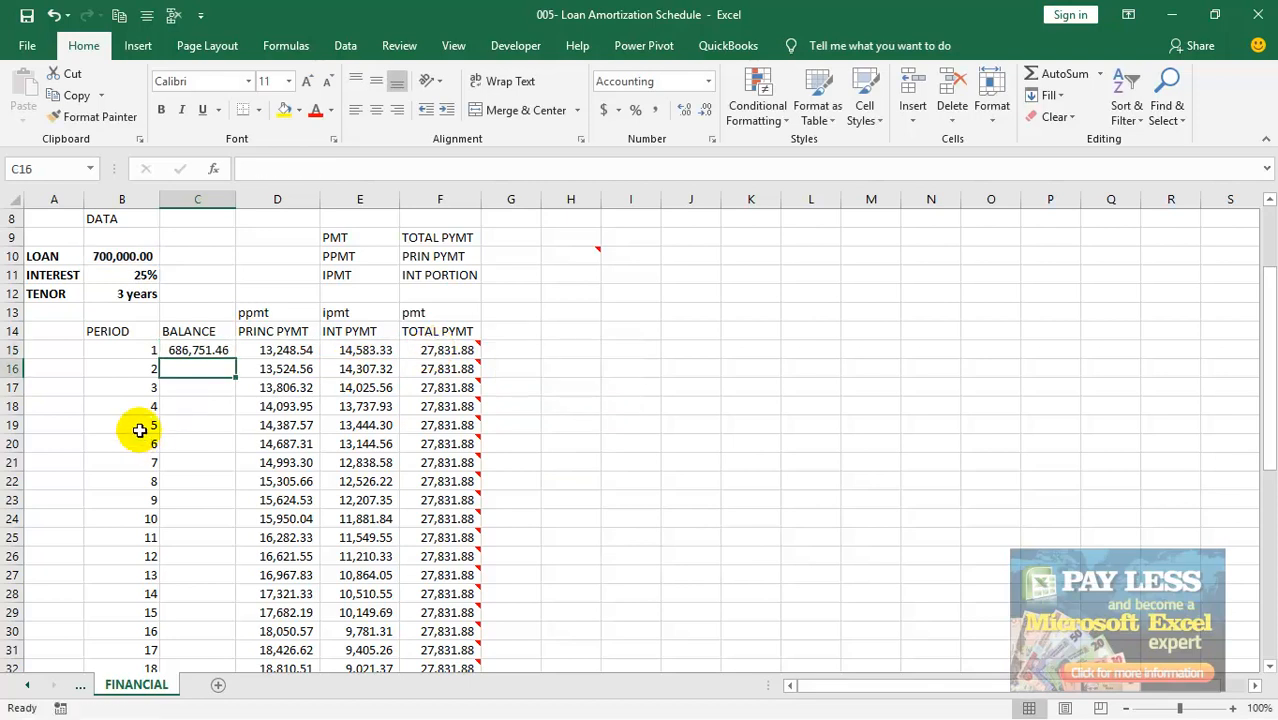
text(=)
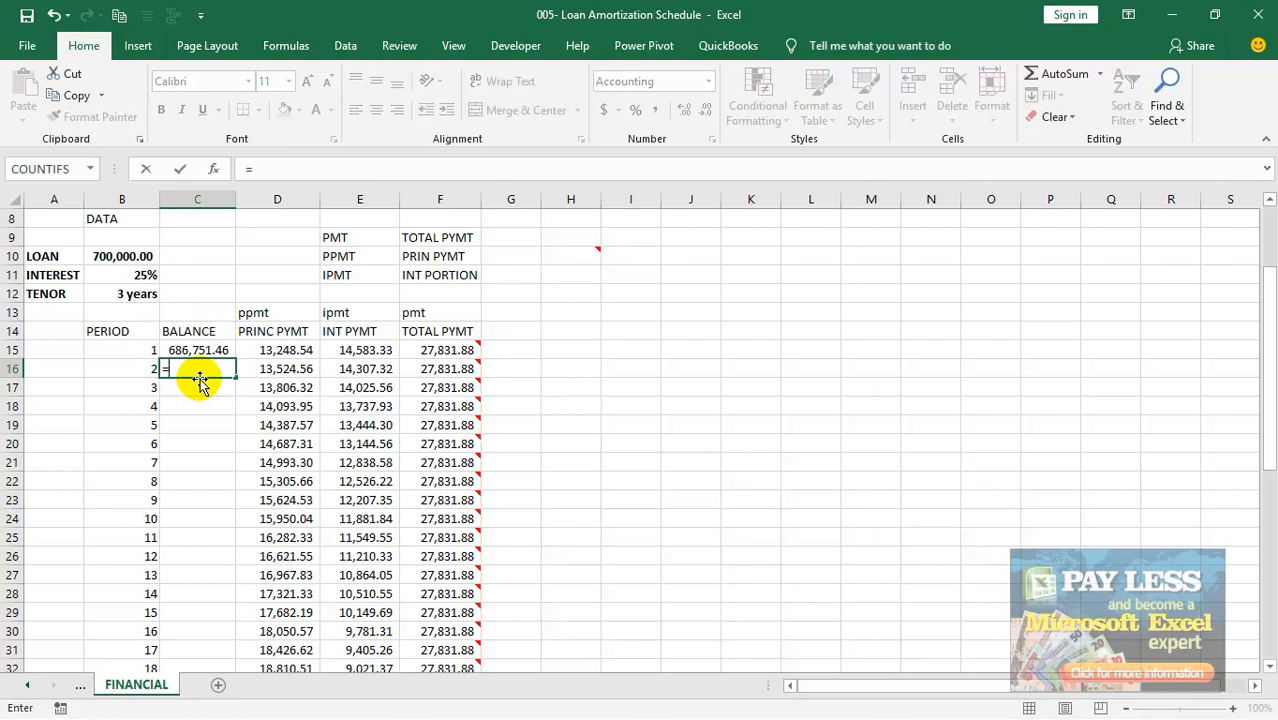
click(194, 349)
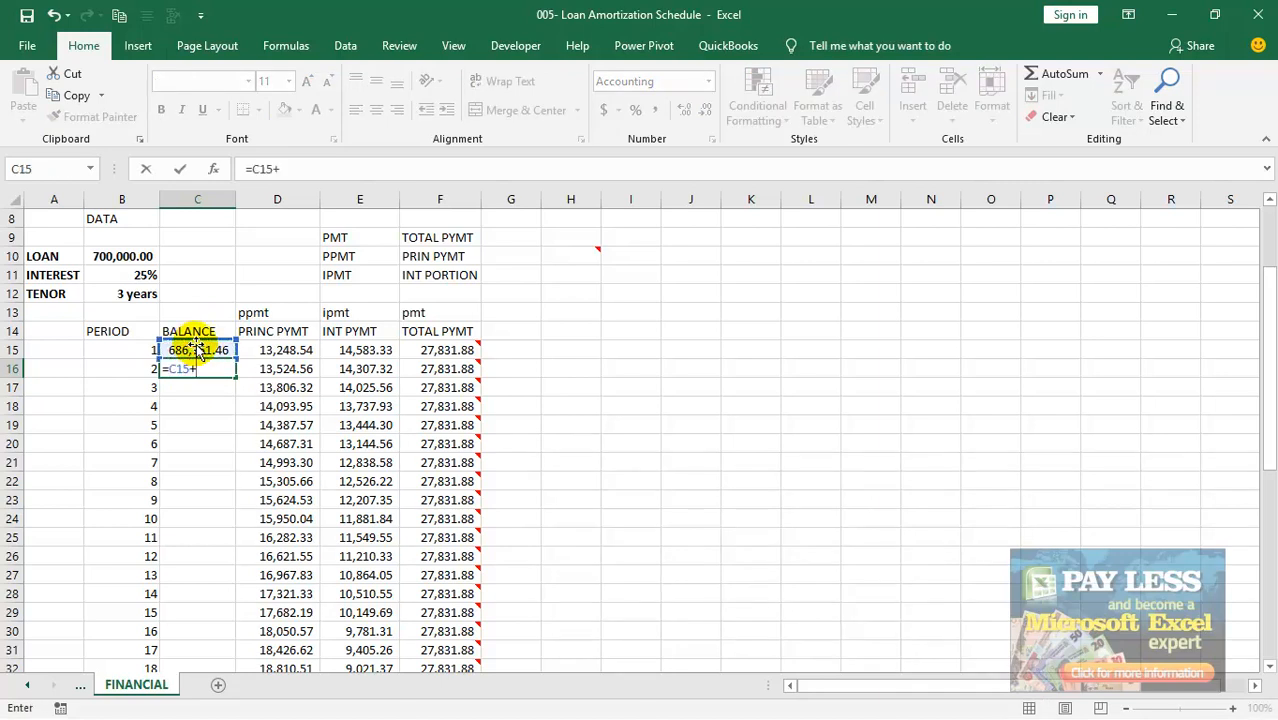
click(370, 367)
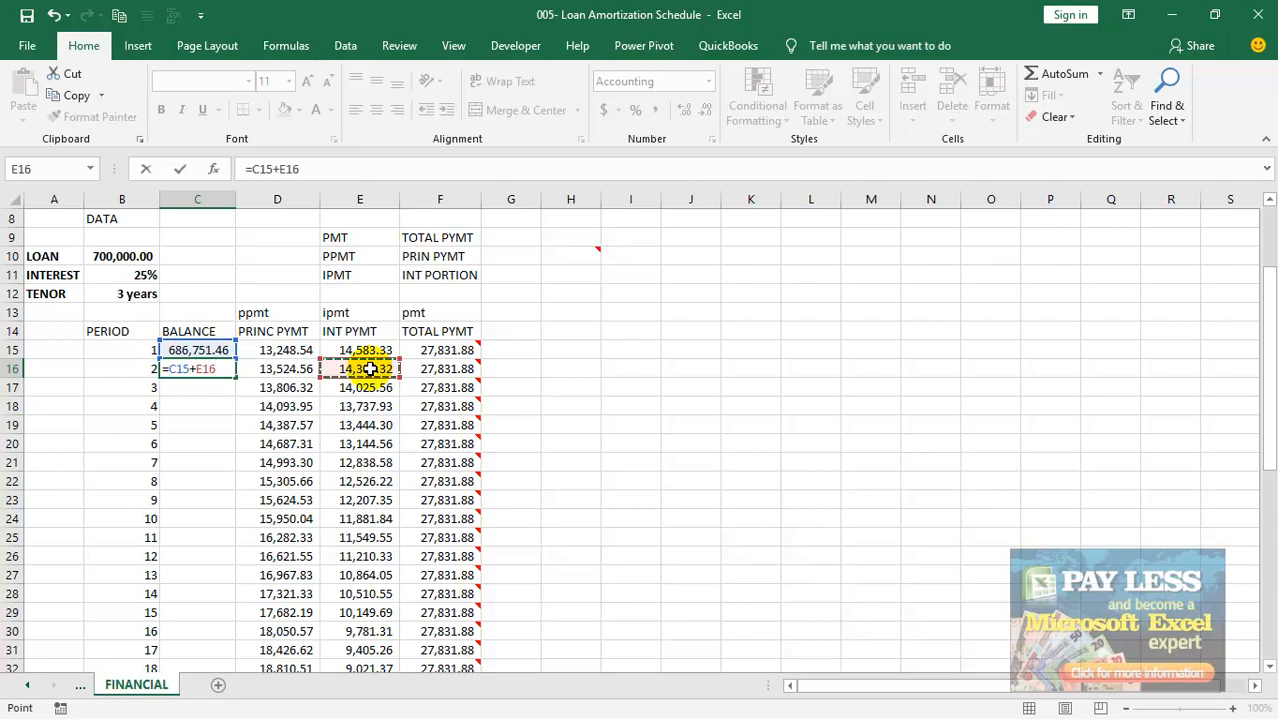
text(-)
click(451, 368)
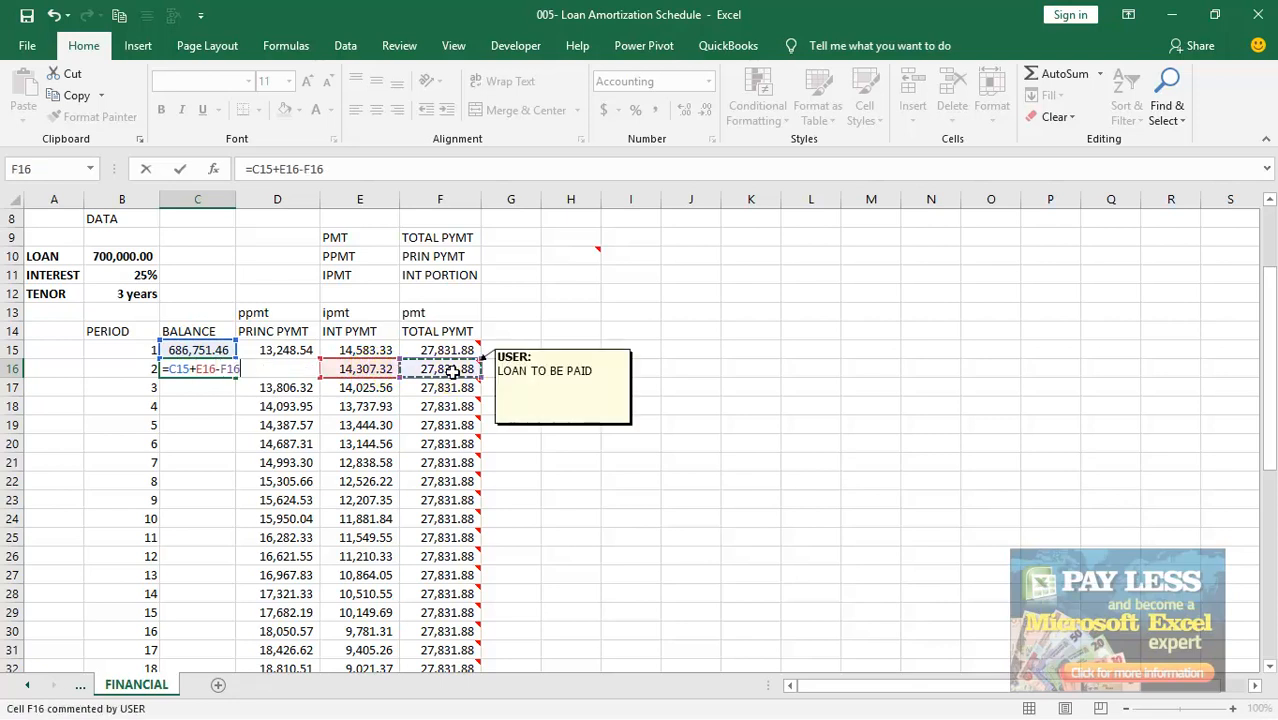
key(Return)
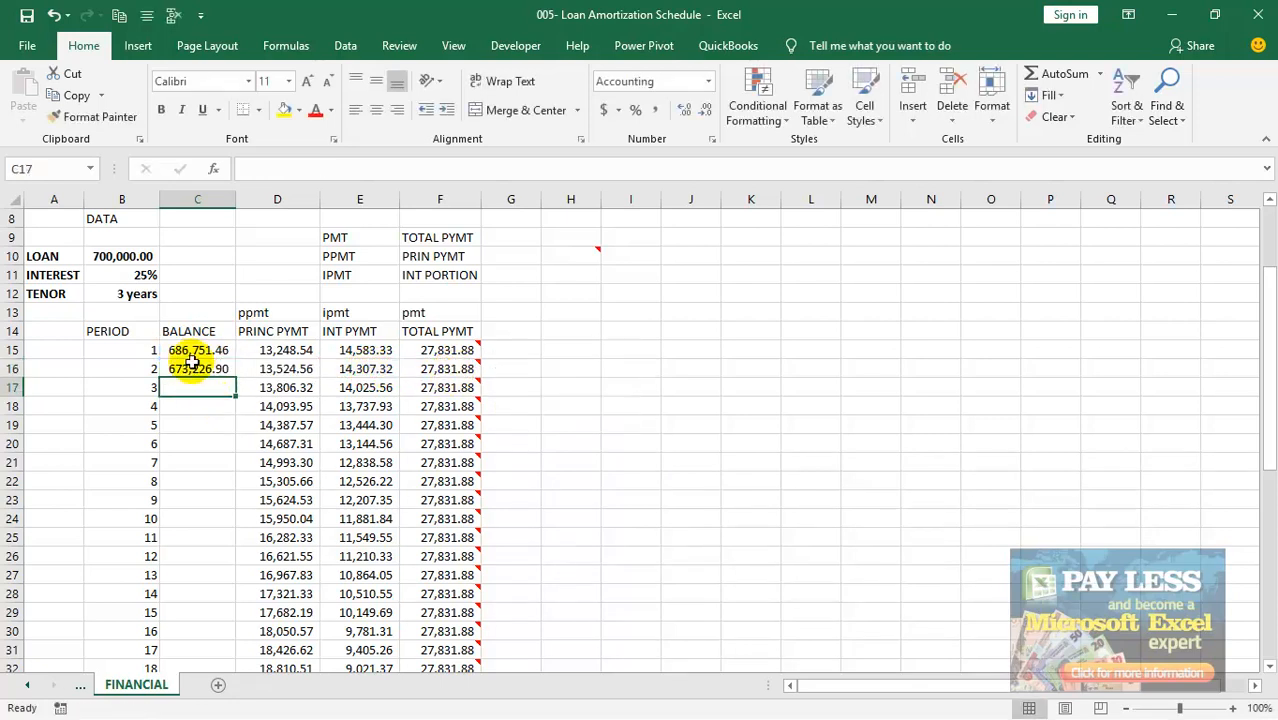
Step: Fill the C16 balance formula down the BALANCE column to period 36 in C50
click(198, 370)
drag(233, 378, 200, 641)
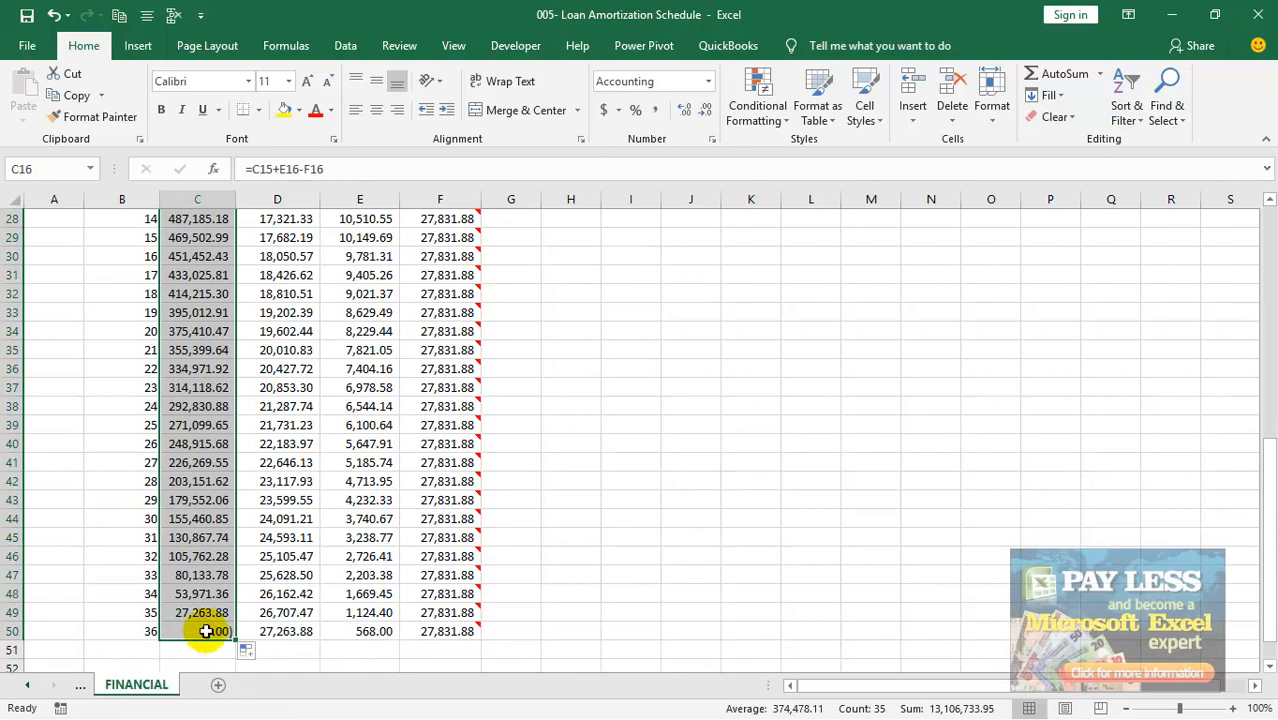
Step: Review the filled balances from the last periods up the BALANCE column to the case study at the sheet's start
click(214, 614)
key(Up)
key(Up)
key(Up)
key(Up)
key(Up)
key(Up)
key(Up)
key(Up)
key(Up)
key(Up)
key(Up)
key(Up)
key(Up)
key(Up)
key(Up)
key(Up)
key(Up)
key(Up)
key(Up)
key(Up)
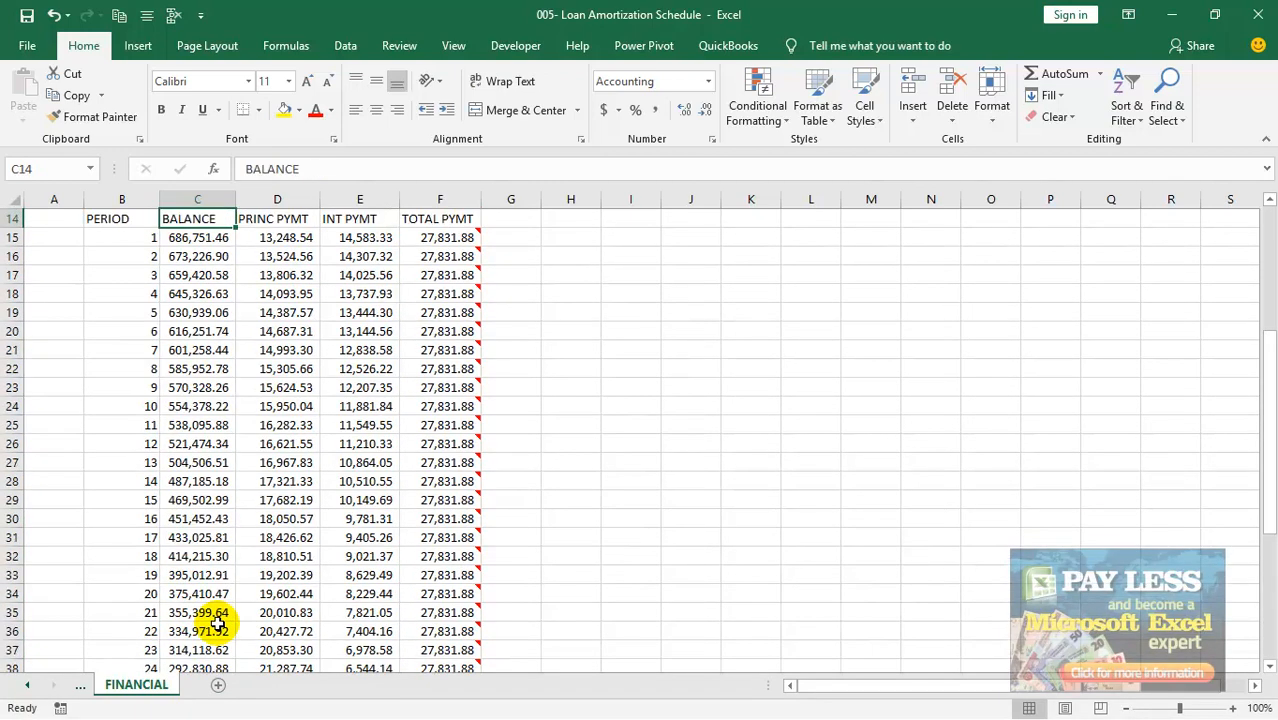
key(Up)
key(Up)
key(Up)
key(Up)
key(Up)
key(Up)
key(Up)
key(Up)
key(Up)
key(Up)
key(Up)
key(Up)
key(Up)
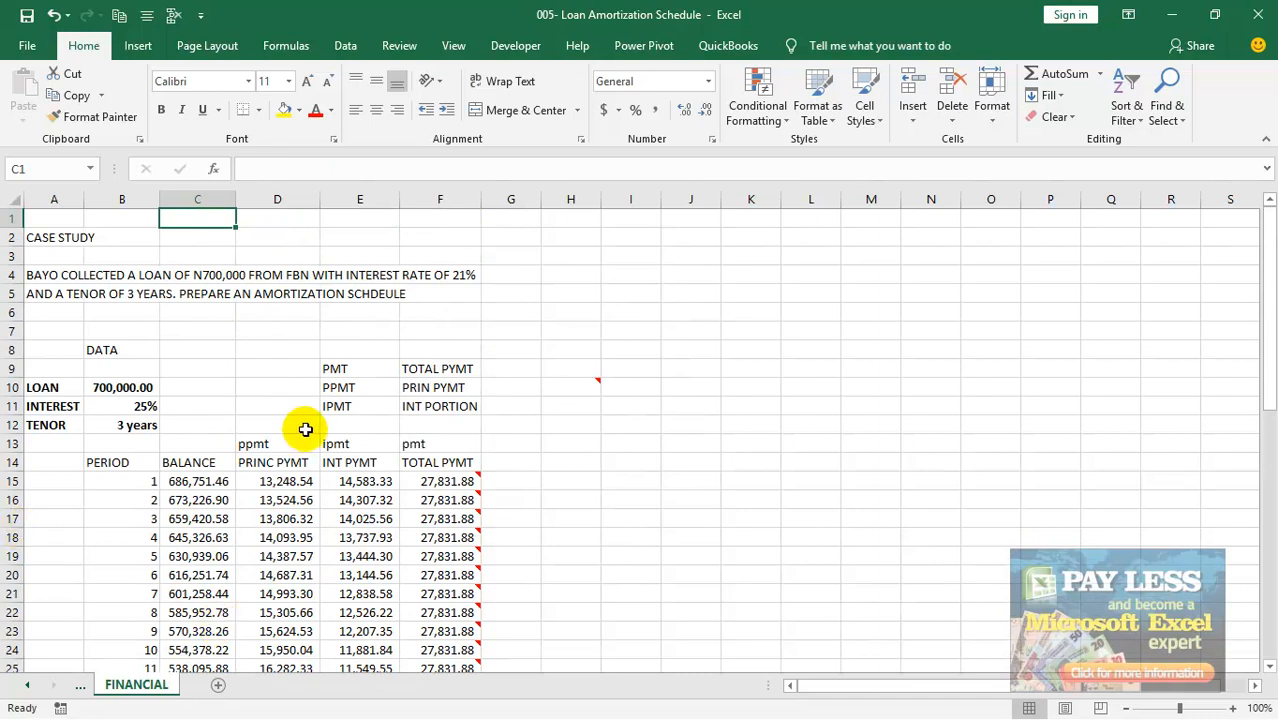